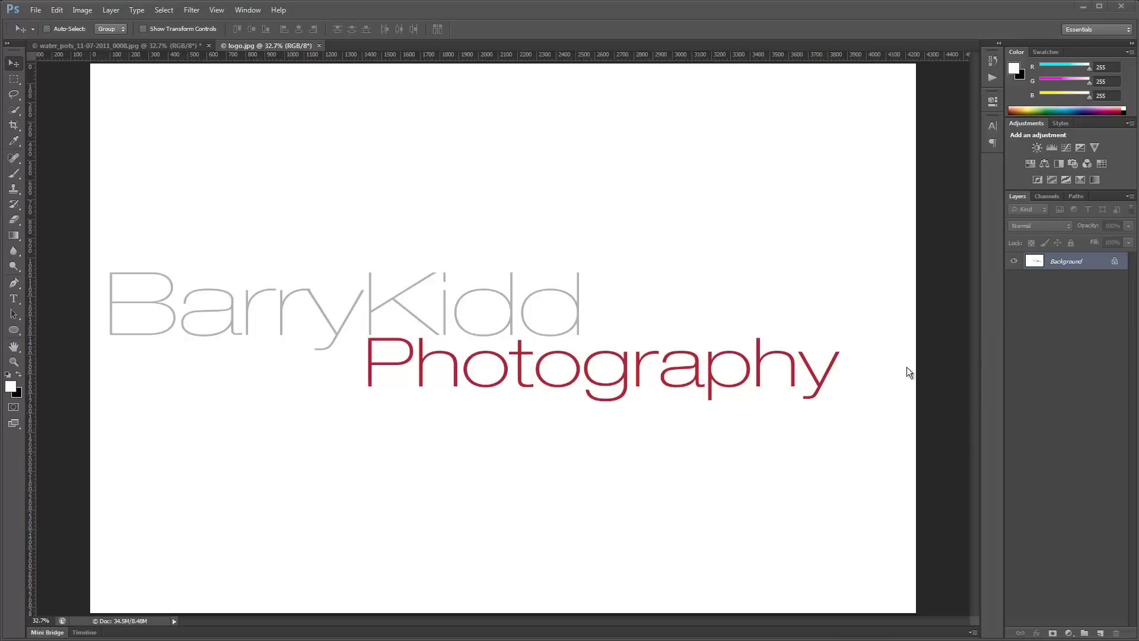
- Switch to the water_pots photo and duplicate its Background layer as Layer 1
click(144, 42)
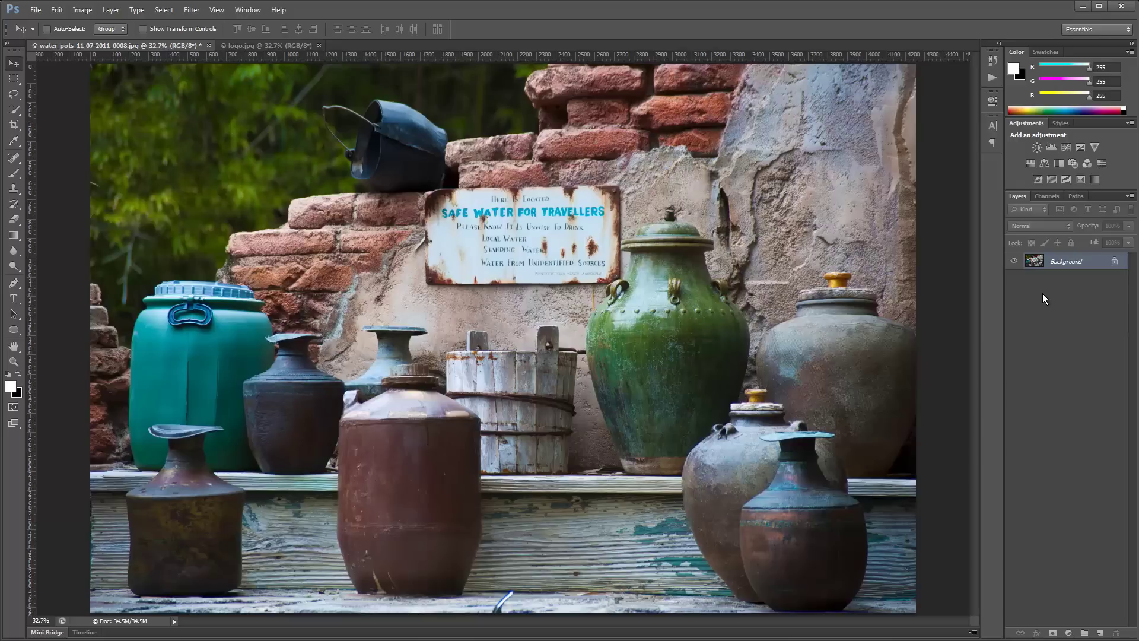
key(ctrl+j)
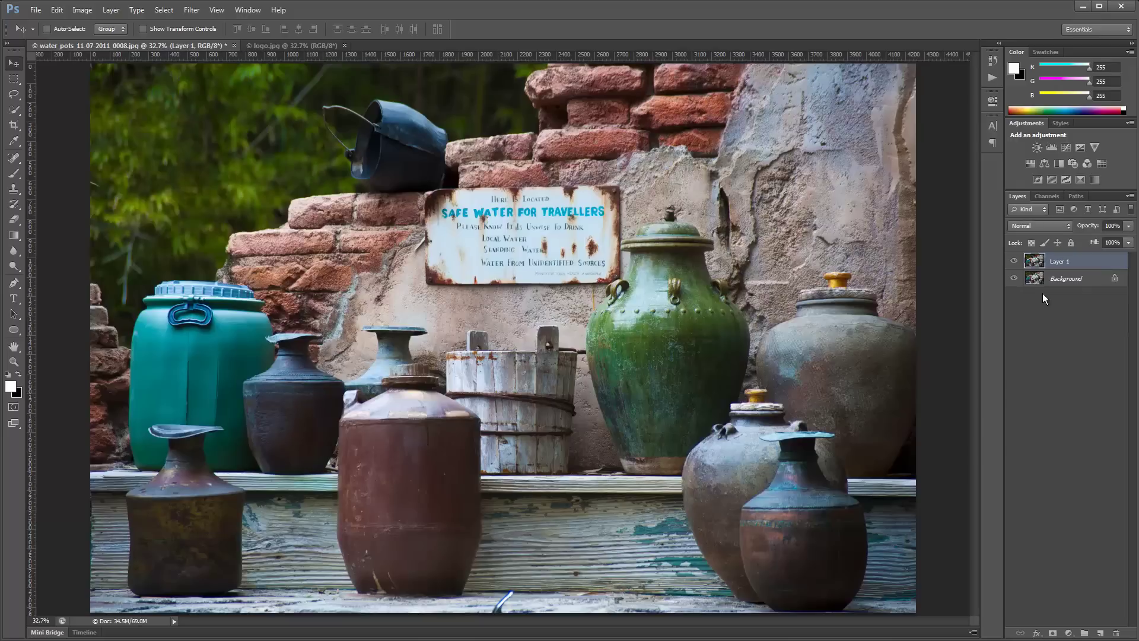
- Browse the layer blend modes without changing anything, then bring up the new fill/adjustment layer list
click(1069, 226)
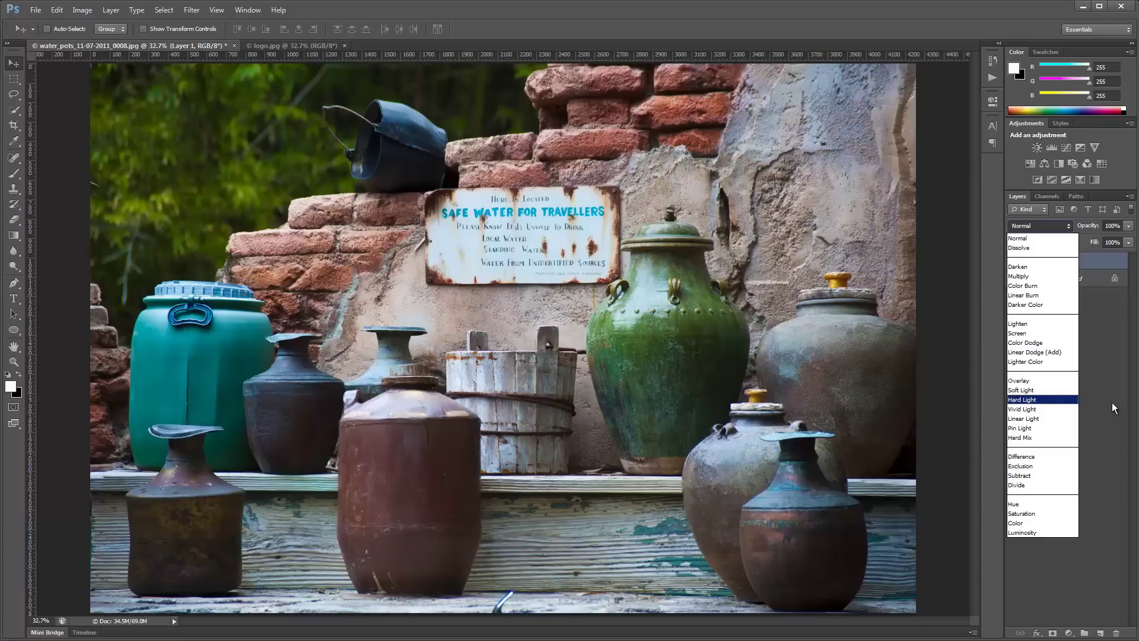
click(1114, 384)
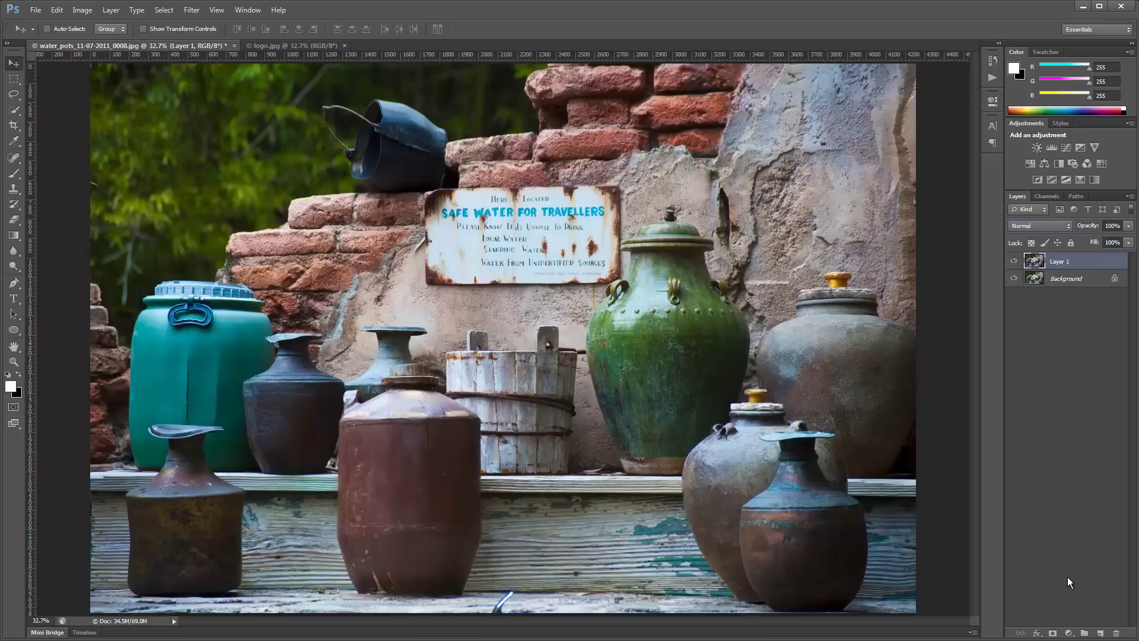
click(1069, 633)
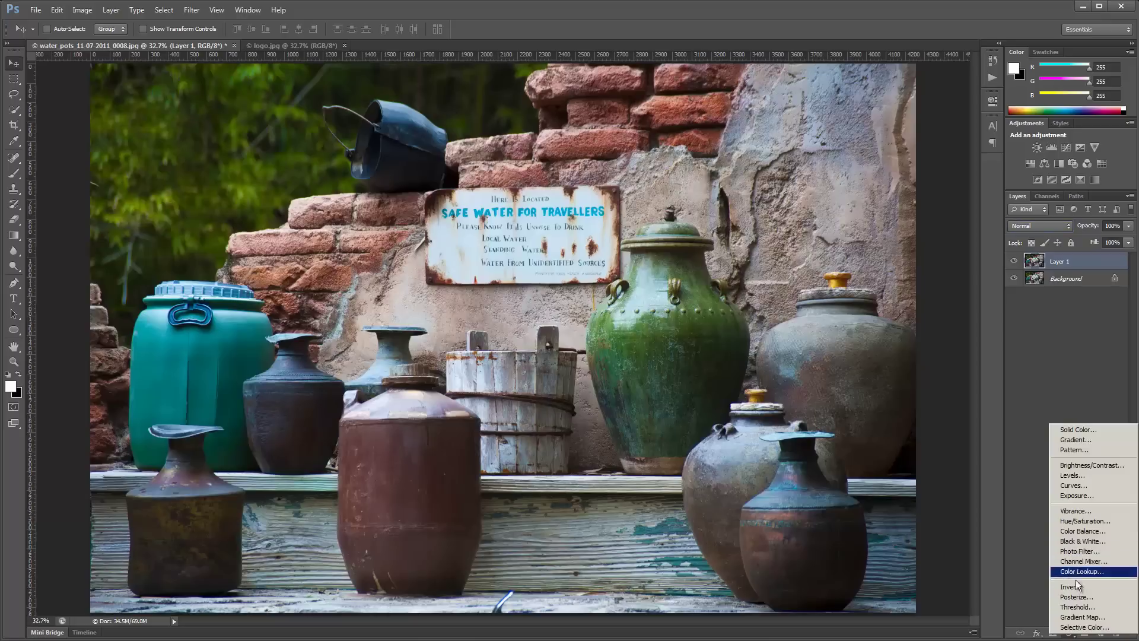
- Add a Curves adjustment layer with an S-shaped contrast curve, toggling it off and on to compare
click(1074, 485)
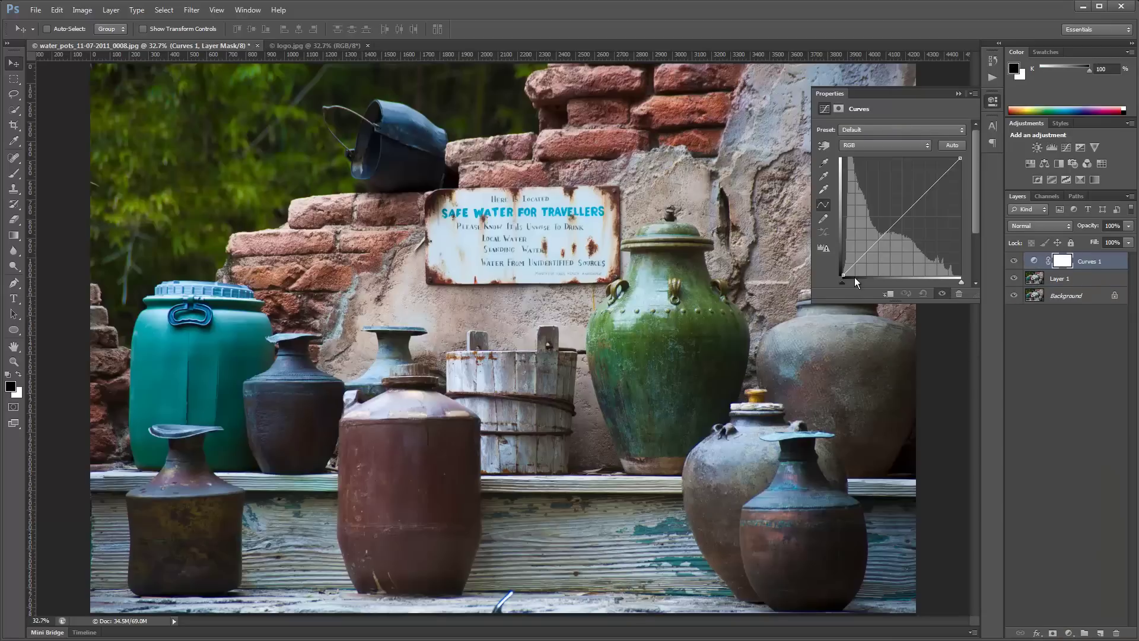
drag(859, 266, 860, 272)
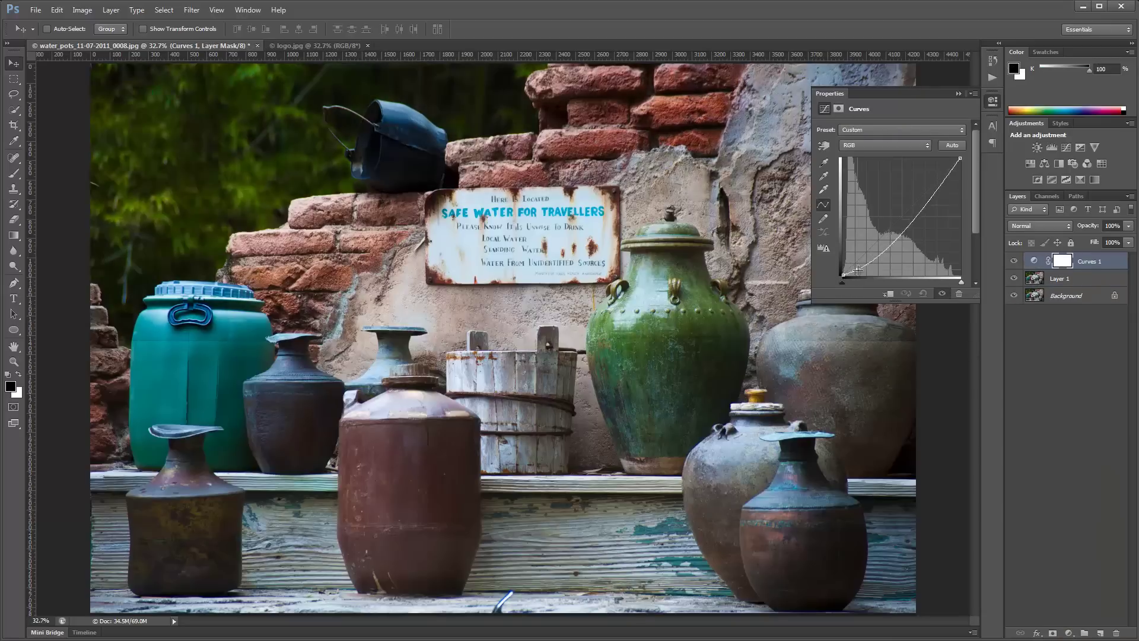
drag(939, 185, 940, 162)
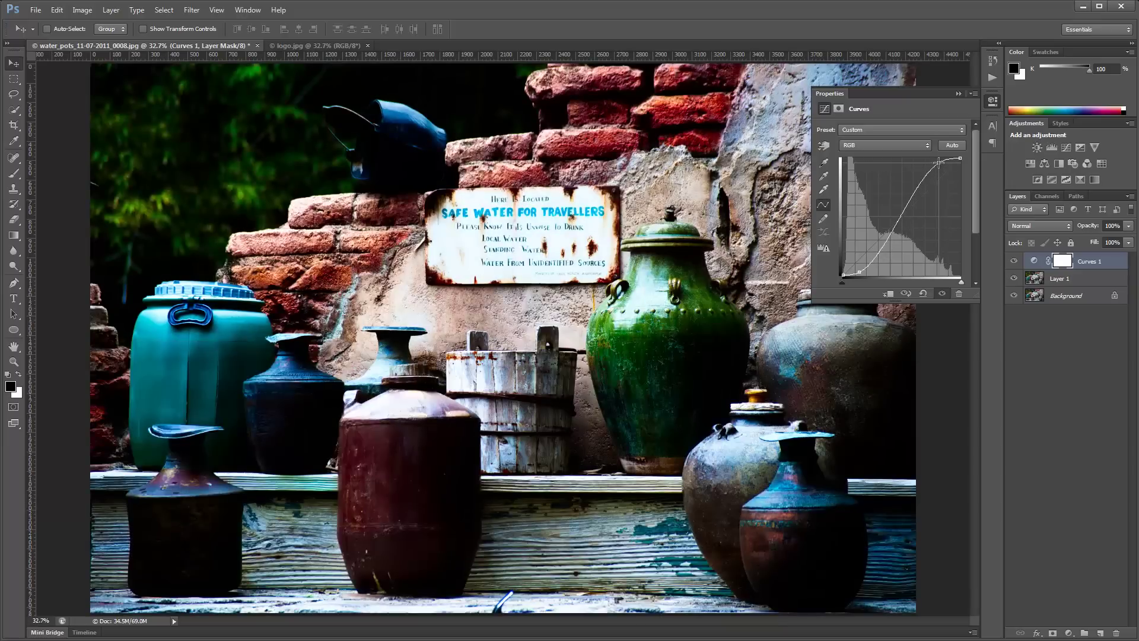
click(943, 294)
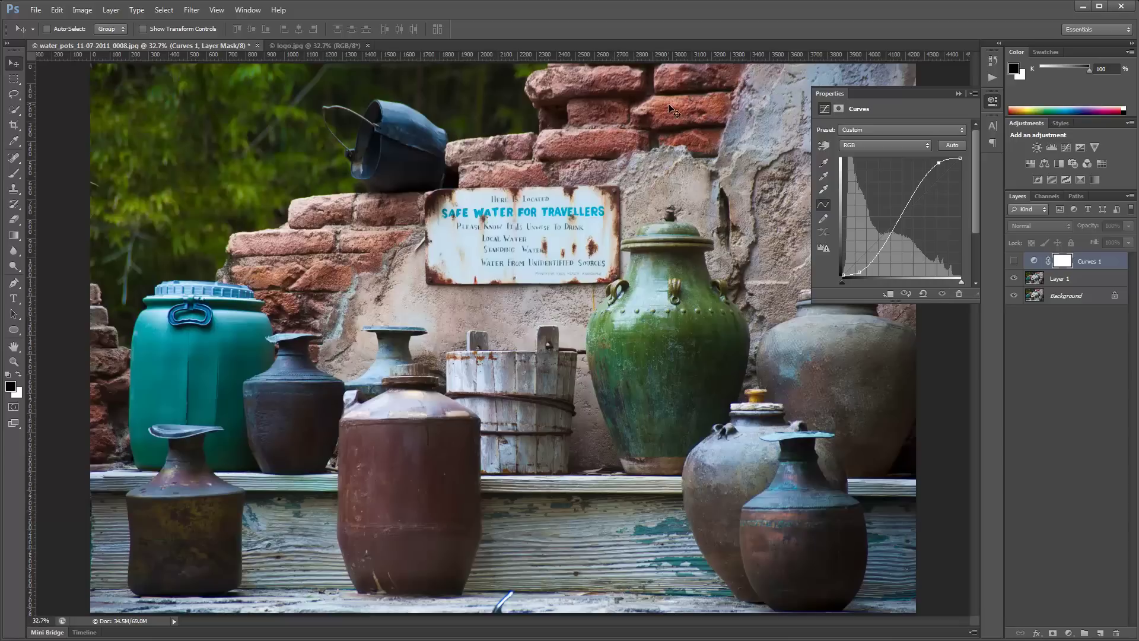
click(941, 294)
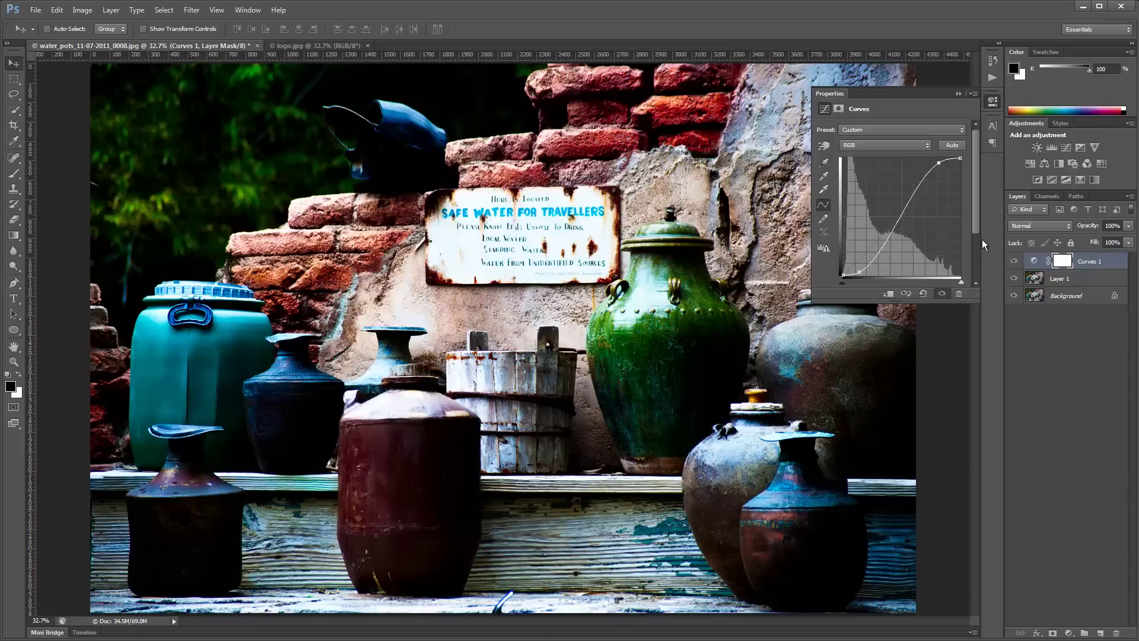
click(1035, 261)
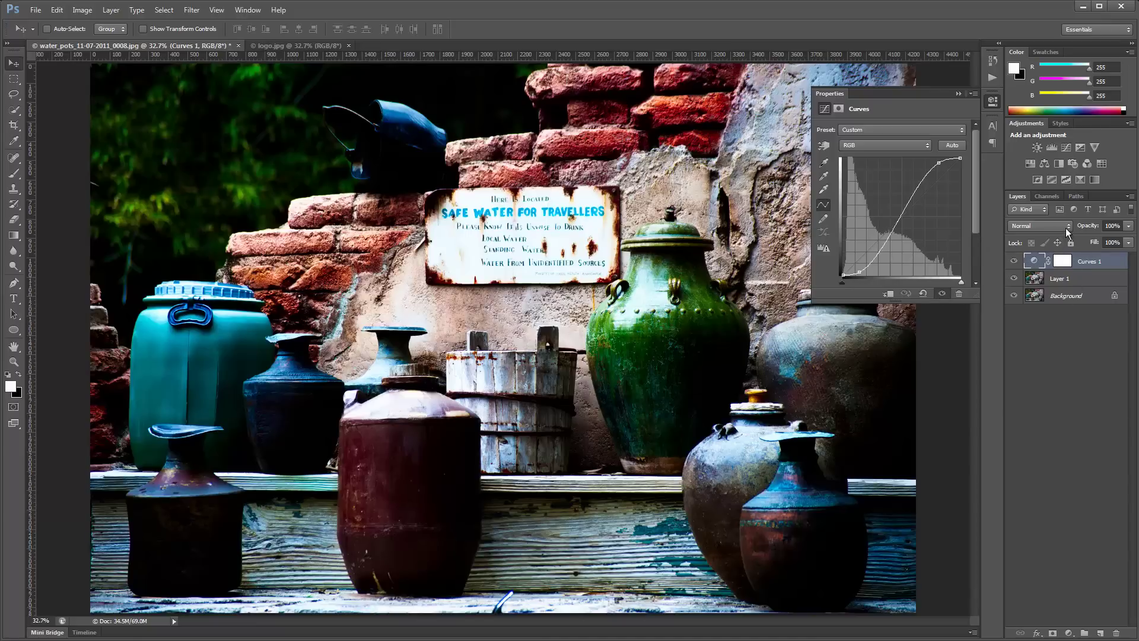
- Set Curves 1 to Luminosity blending and ease back the curve's shadow and highlight points
click(1066, 227)
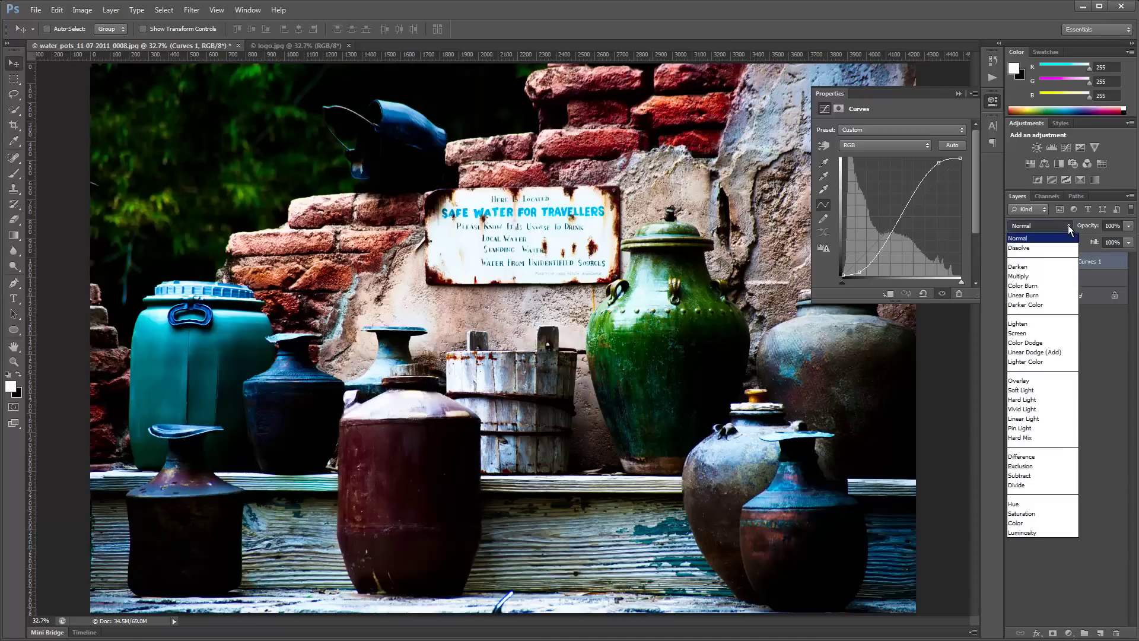
click(1030, 532)
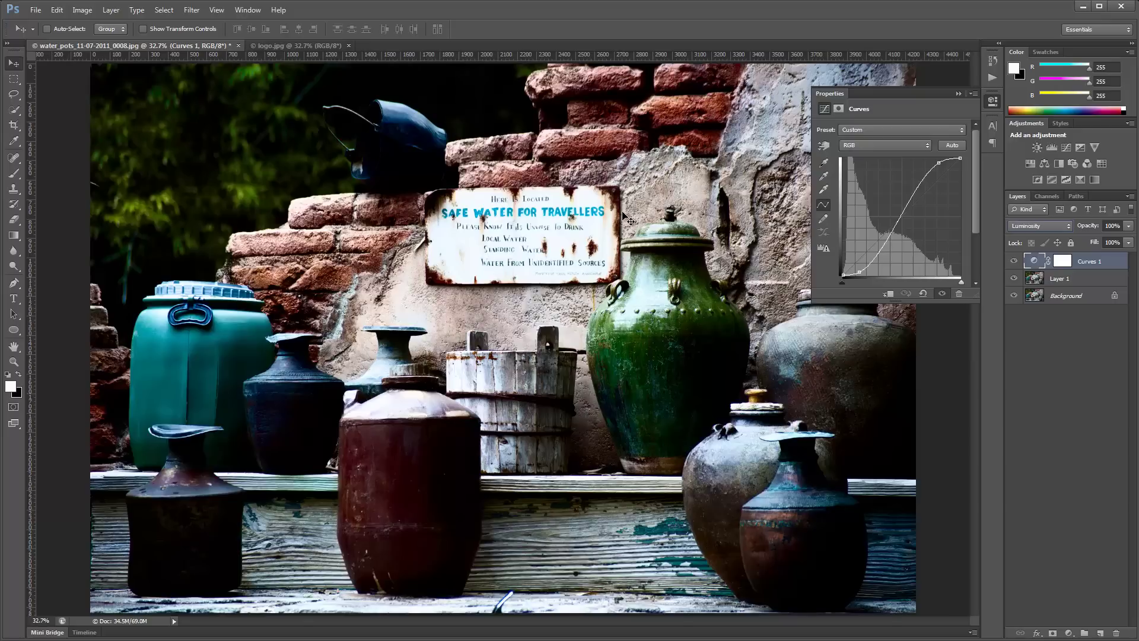
click(1015, 261)
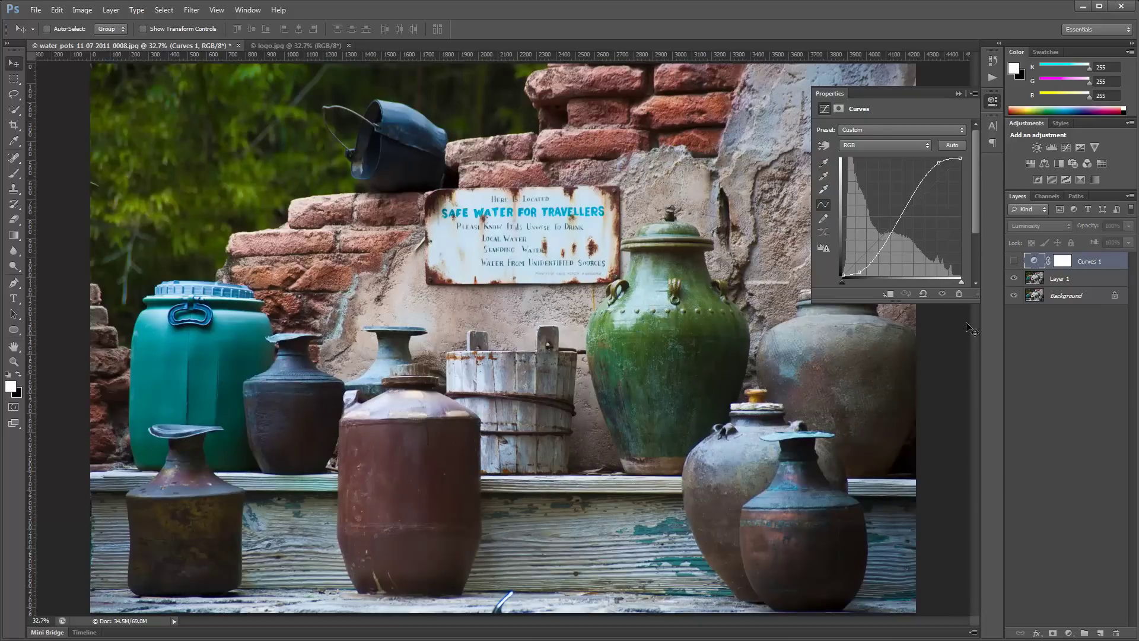
click(943, 294)
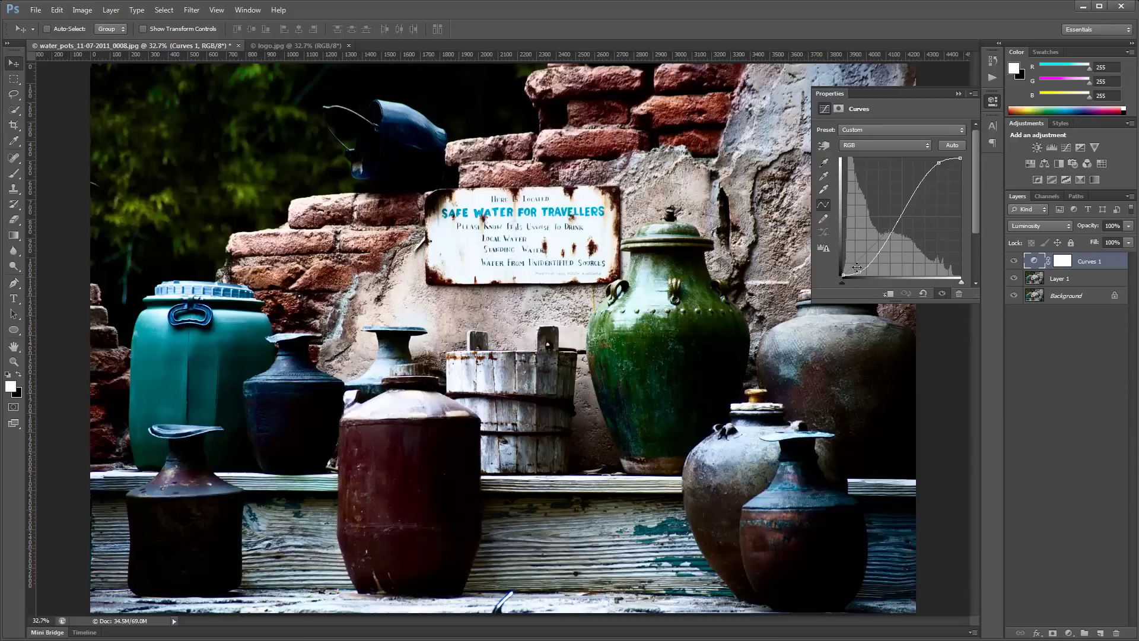
drag(858, 270, 854, 267)
drag(938, 163, 940, 171)
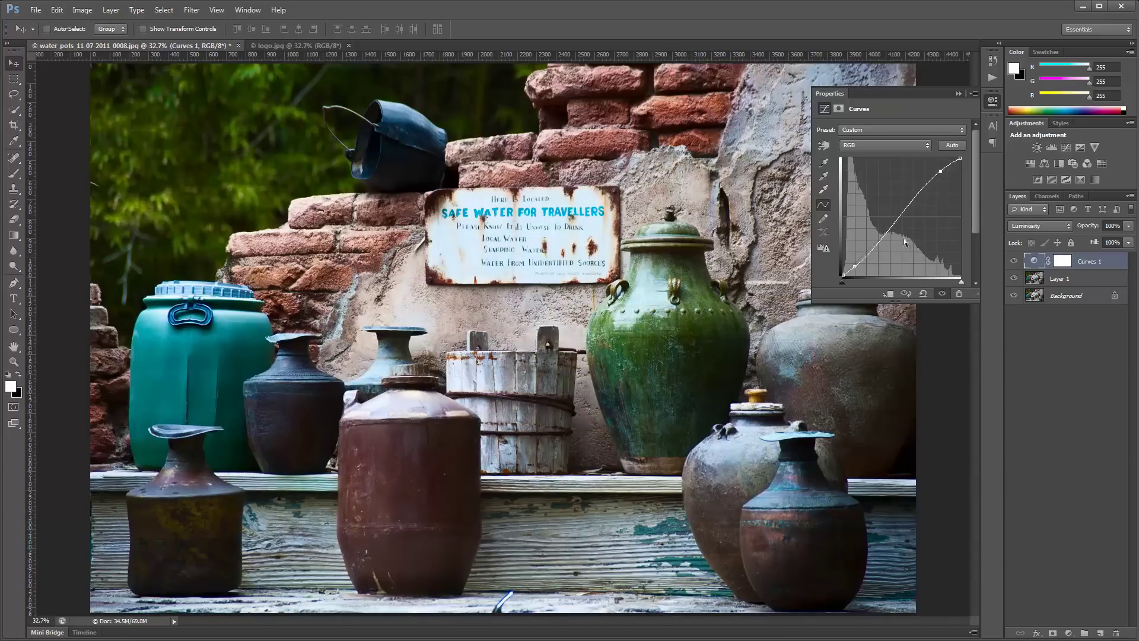
- Compare Curves 1 in Normal versus Luminosity mode, then delete the Curves 1 layer
click(1066, 225)
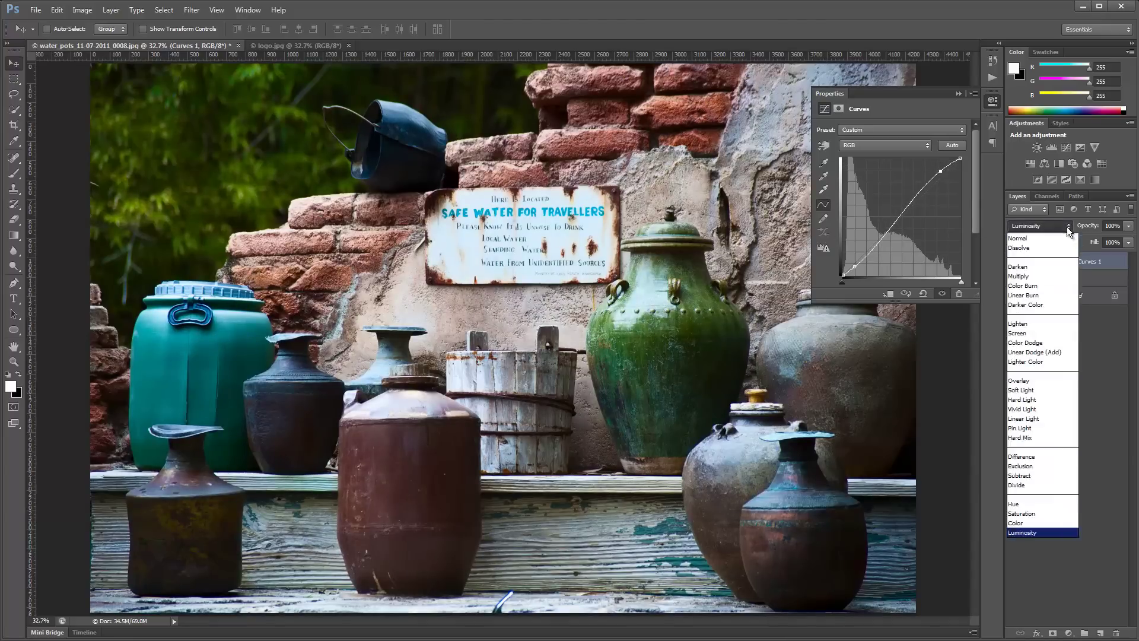
click(1064, 230)
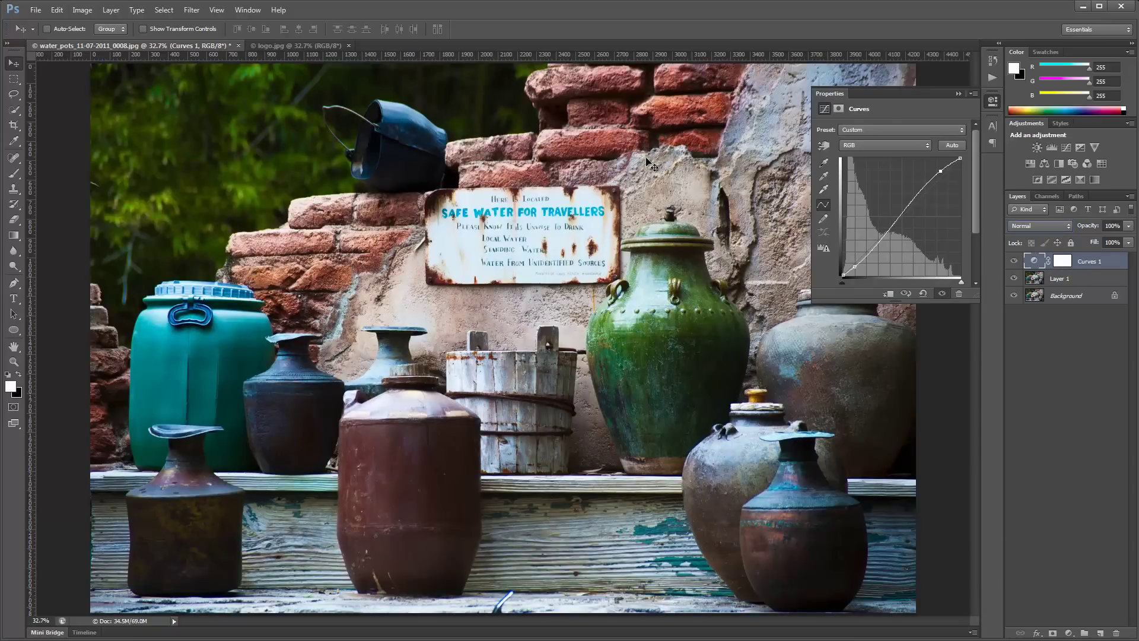
click(1065, 226)
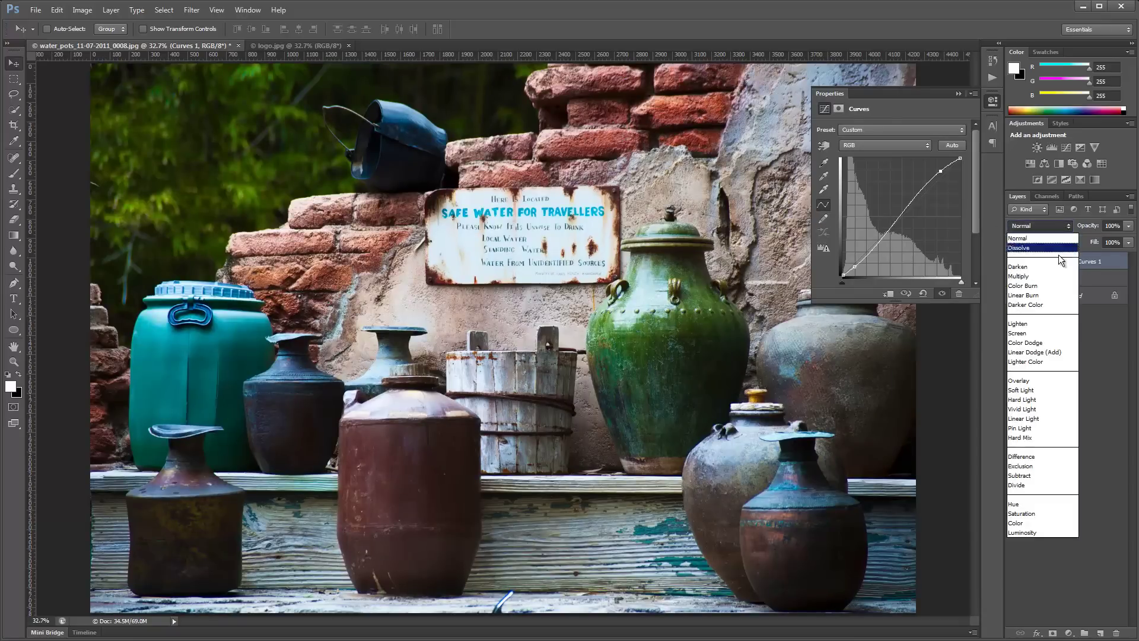
click(1054, 533)
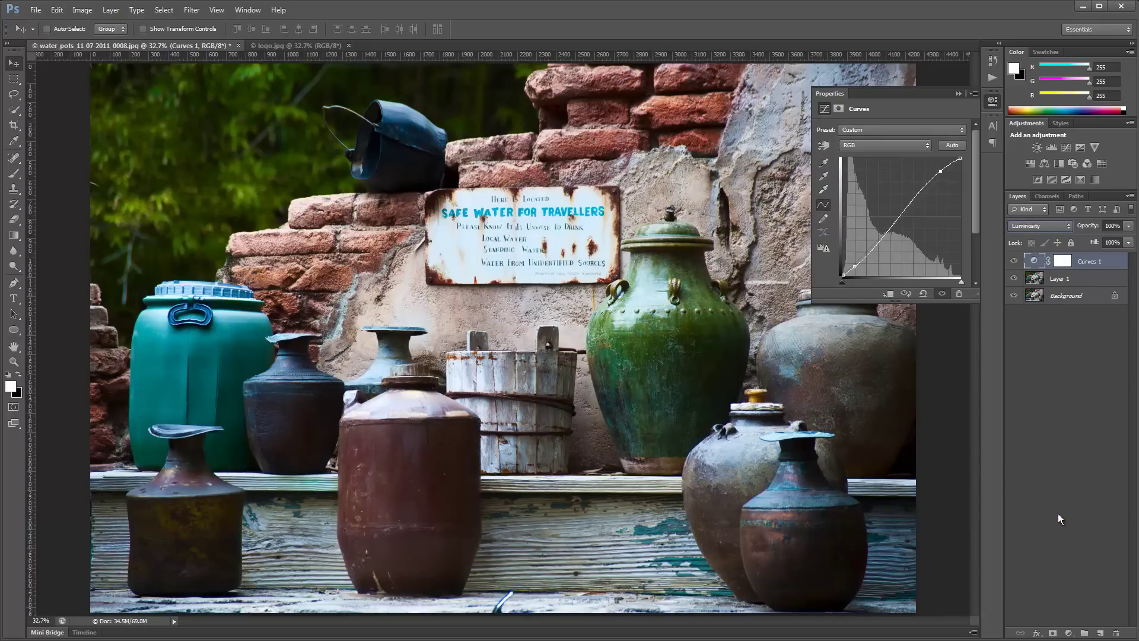
drag(1037, 265, 1116, 632)
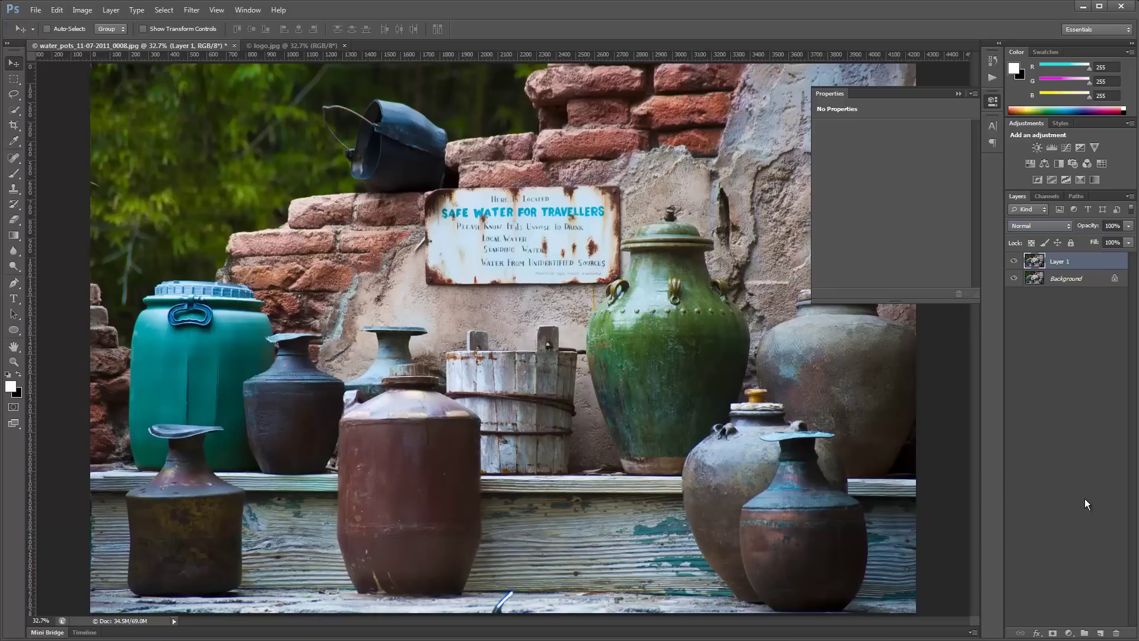
- Sharpen Layer 1 with Unsharp Mask at Amount 85%, Radius 1.0 px, Threshold 0
click(188, 10)
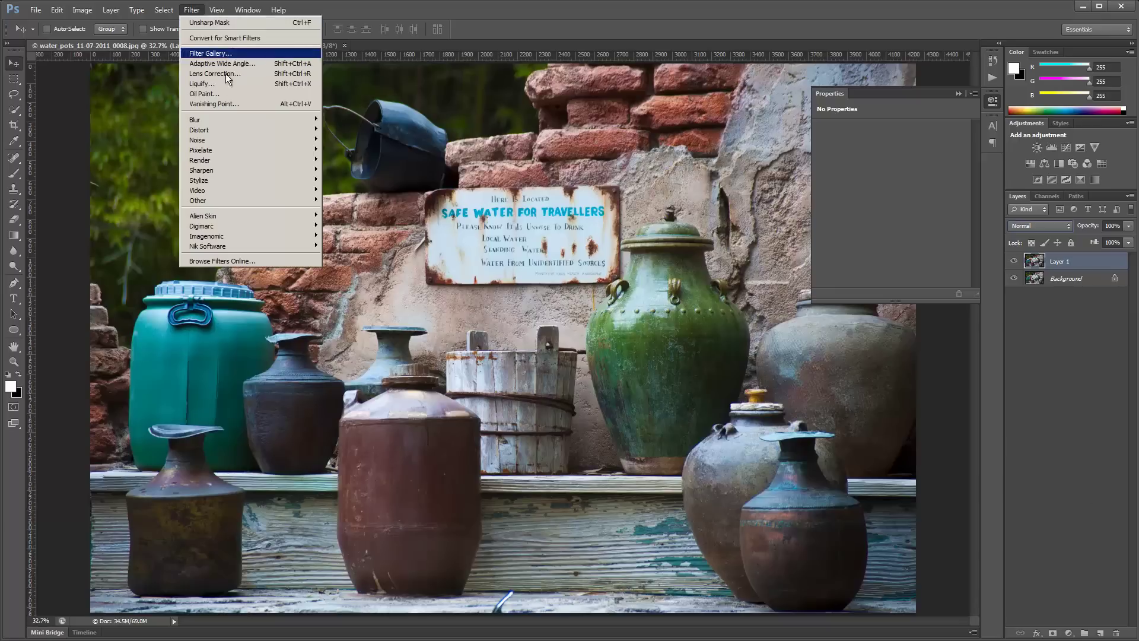
mouse_move(220, 170)
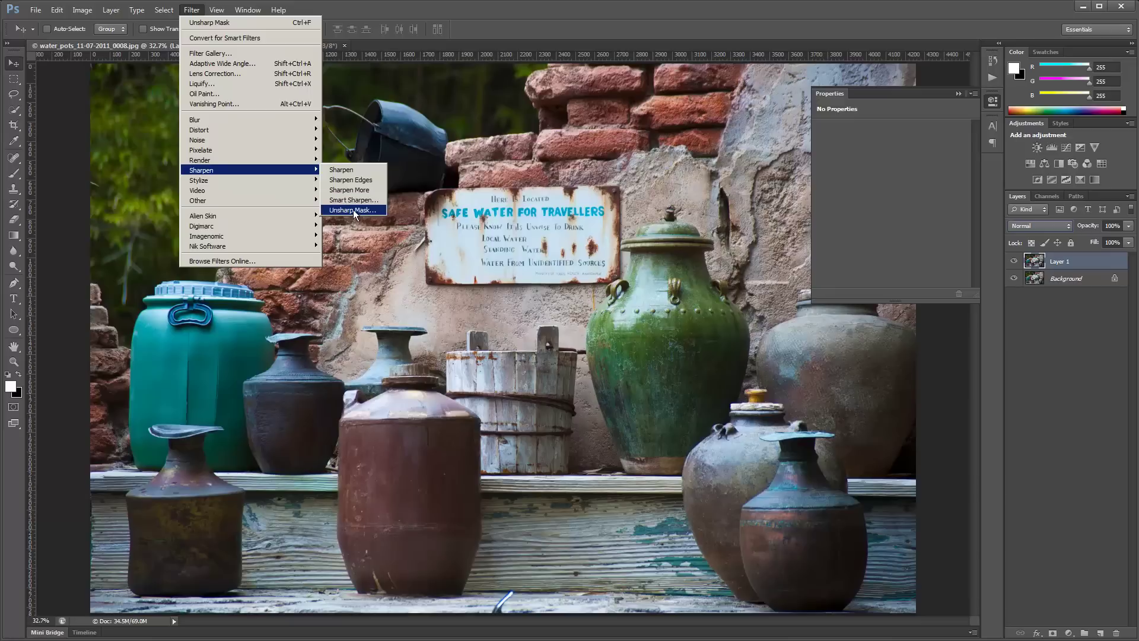
click(354, 209)
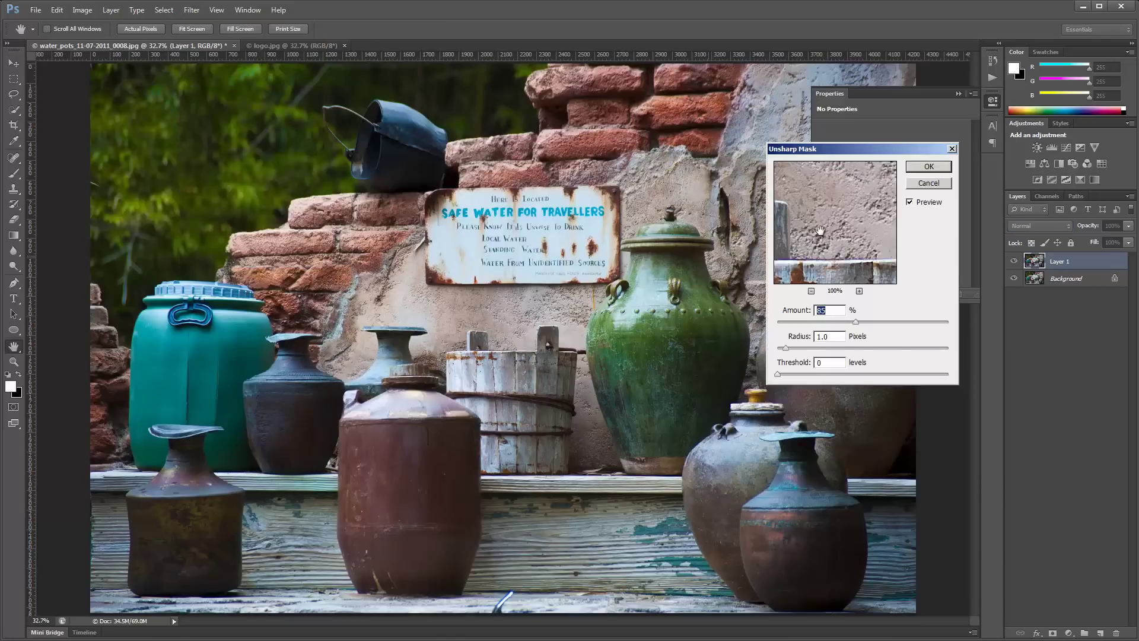
click(689, 322)
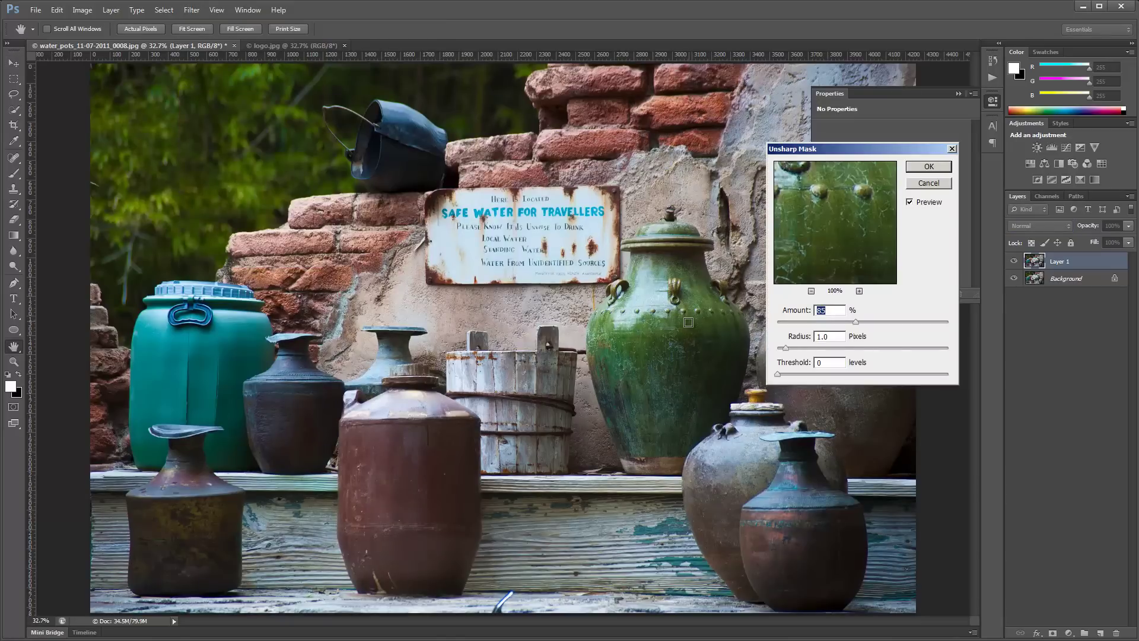
drag(813, 209, 825, 247)
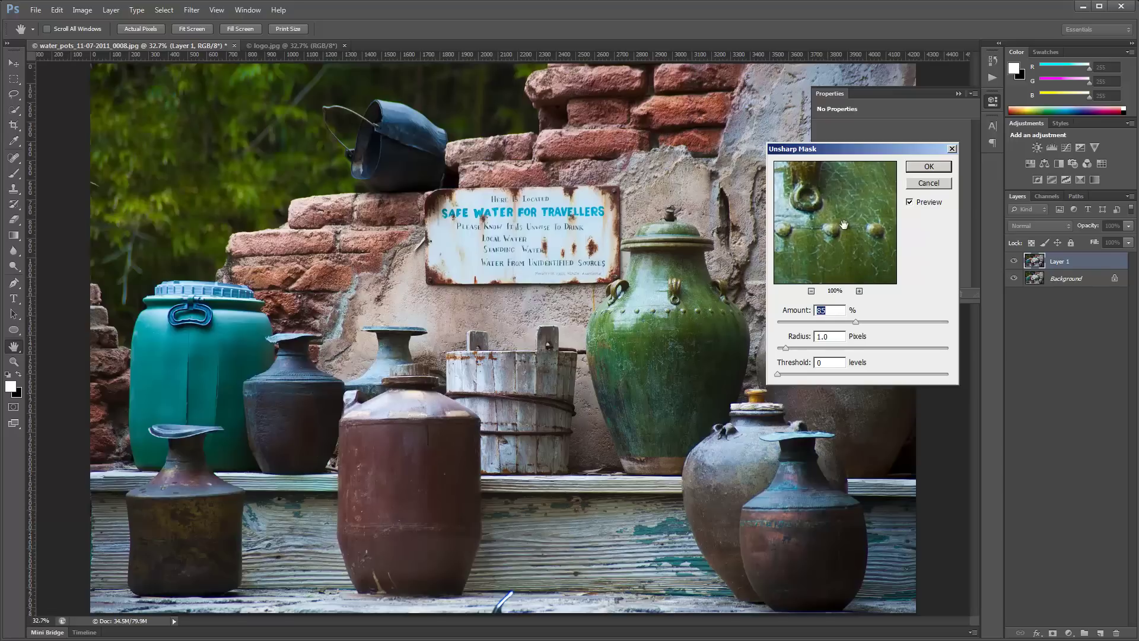
click(932, 167)
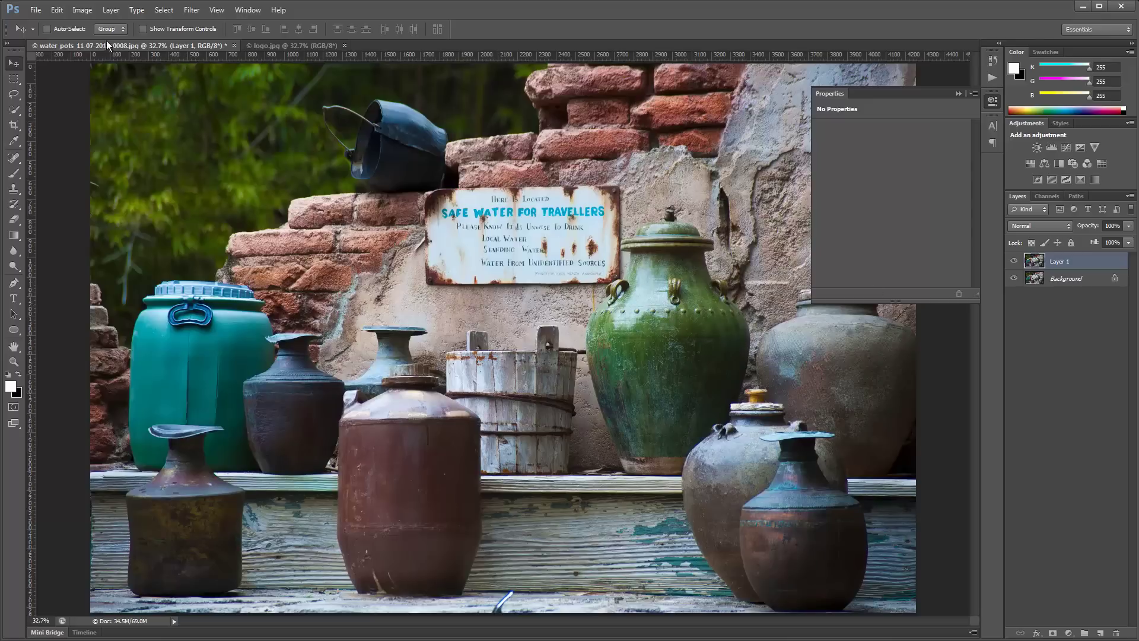
- Fade the Unsharp Mask sharpening to Luminosity mode at 100% opacity
click(57, 10)
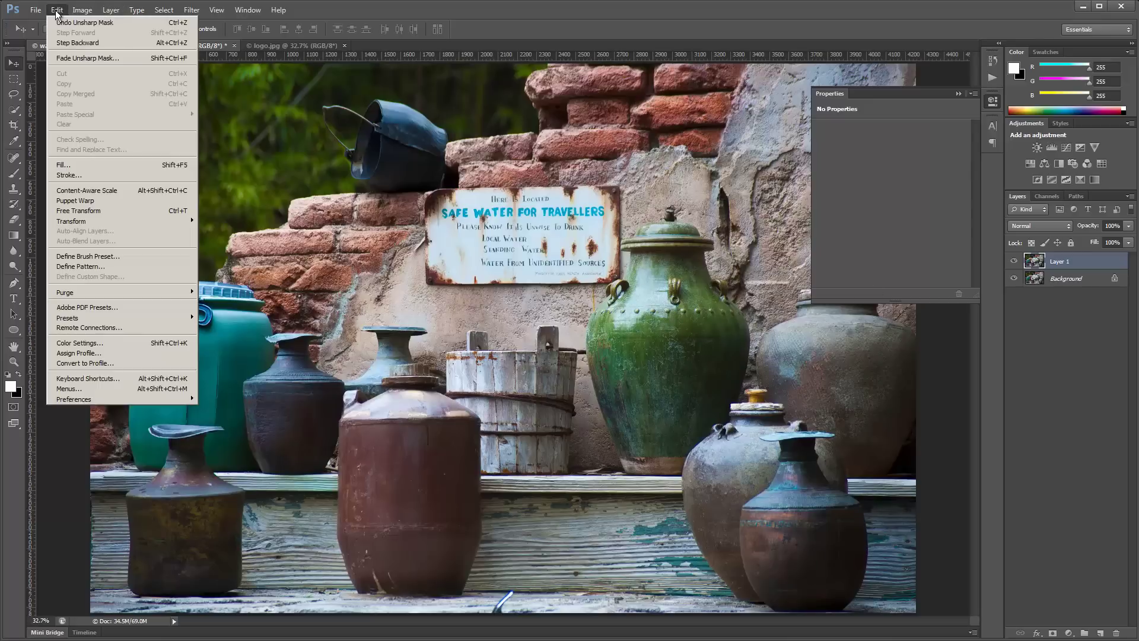
click(63, 57)
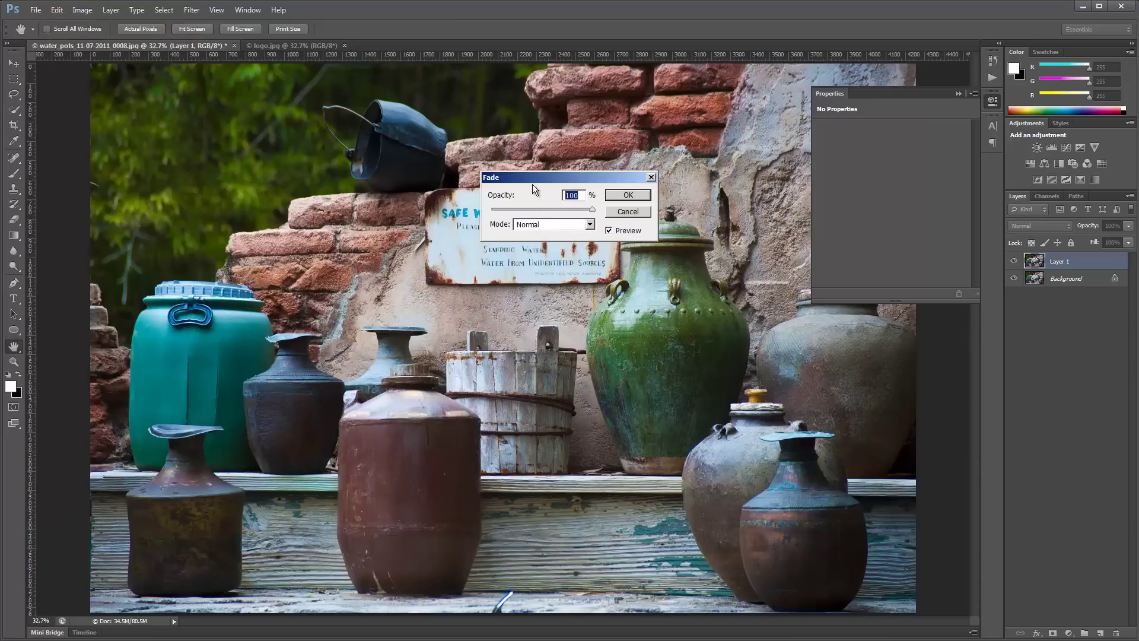
click(590, 225)
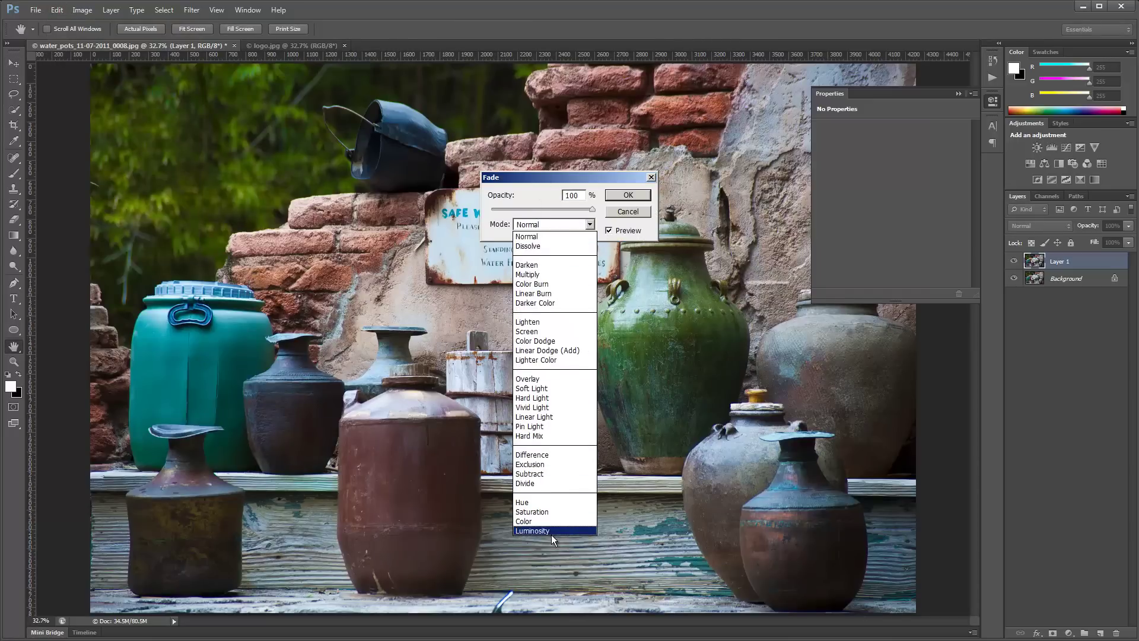
click(551, 530)
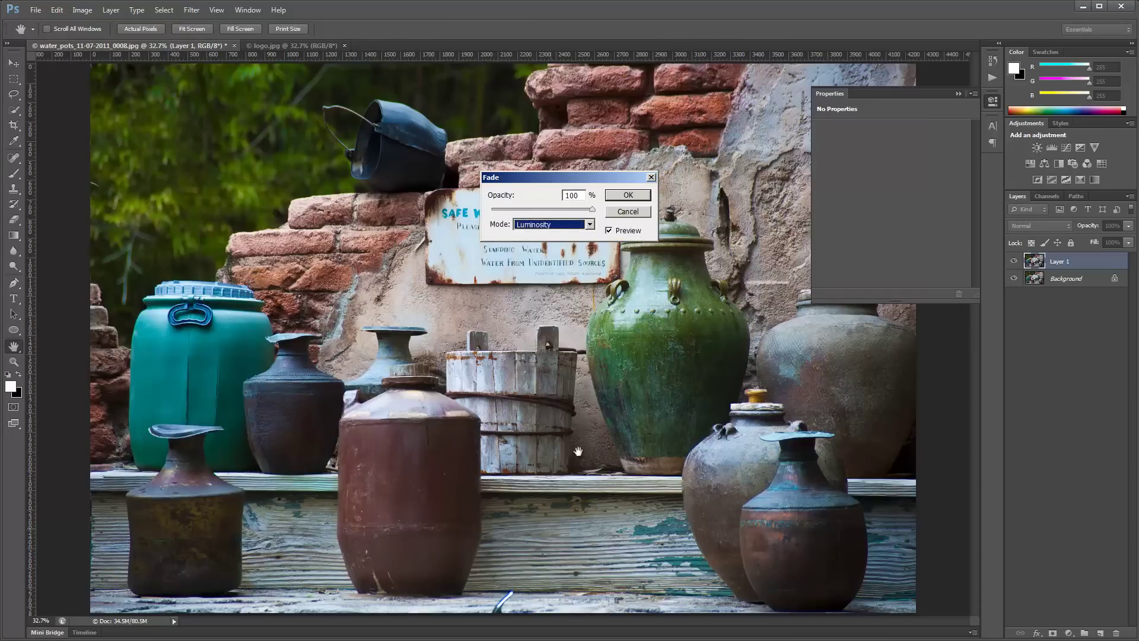
click(629, 195)
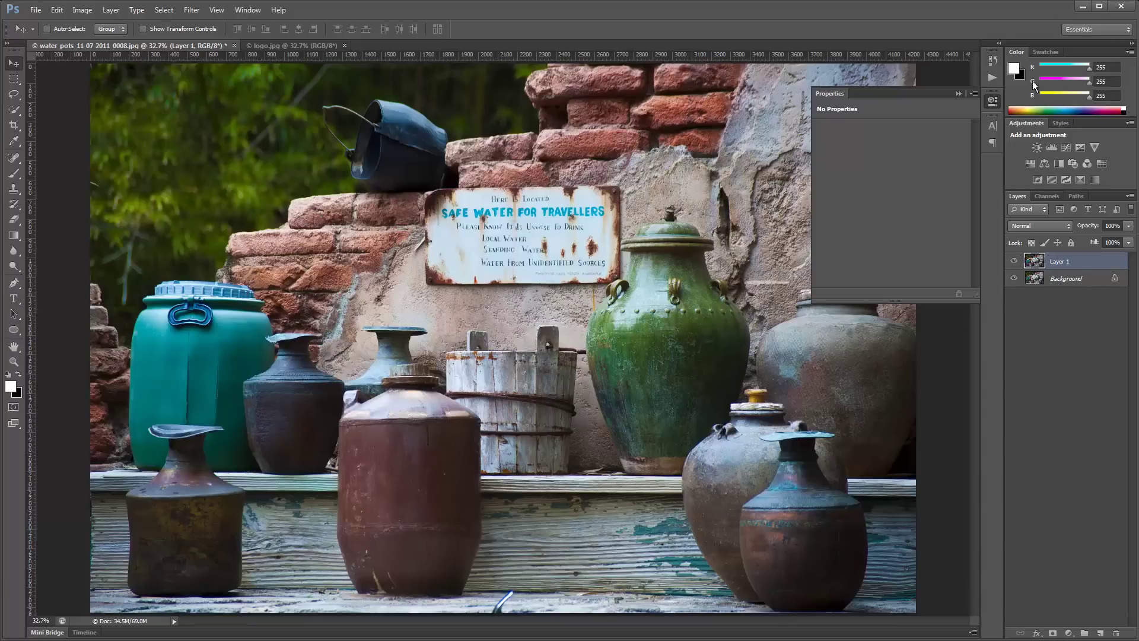
- Close the empty Properties panel, duplicate Layer 1 as Layer 1 copy, and select Layer 1
click(992, 102)
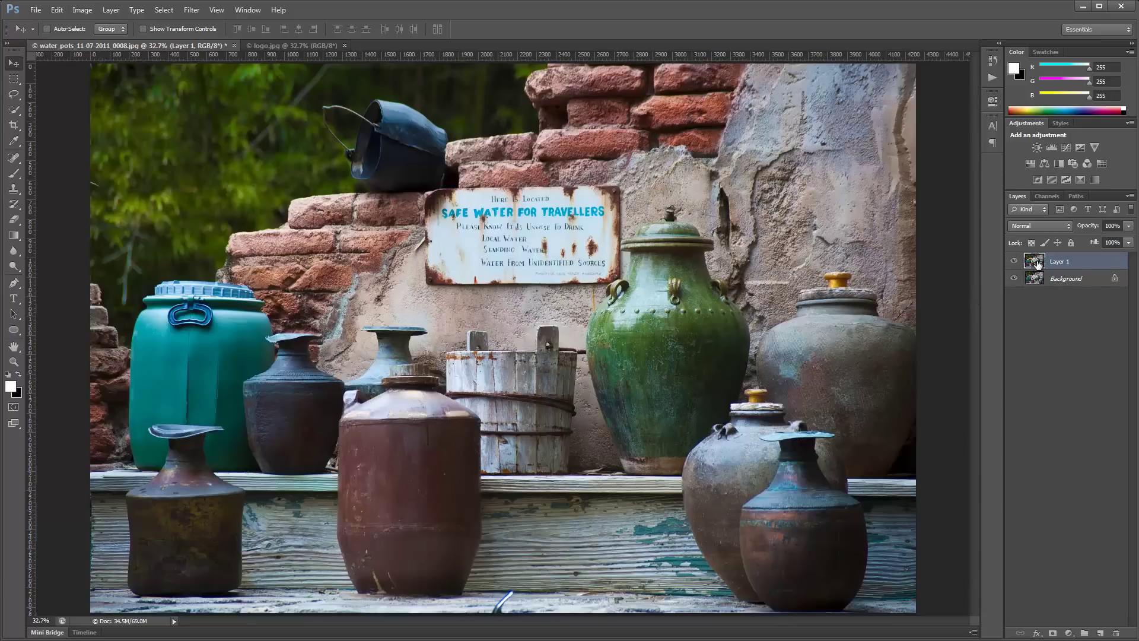
key(ctrl+j)
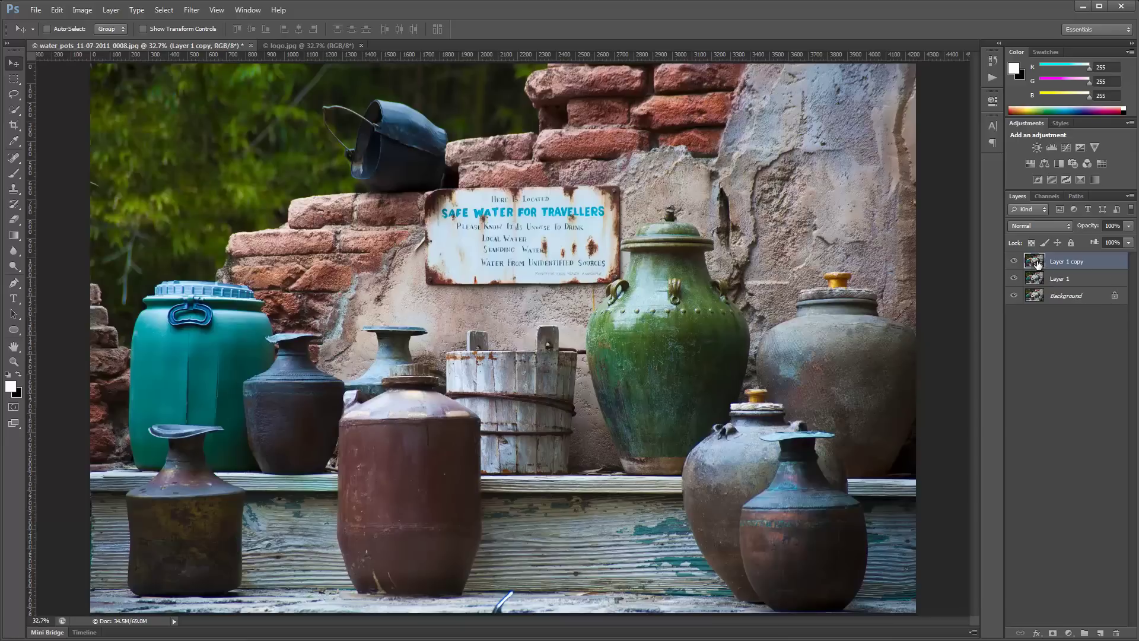
click(1039, 282)
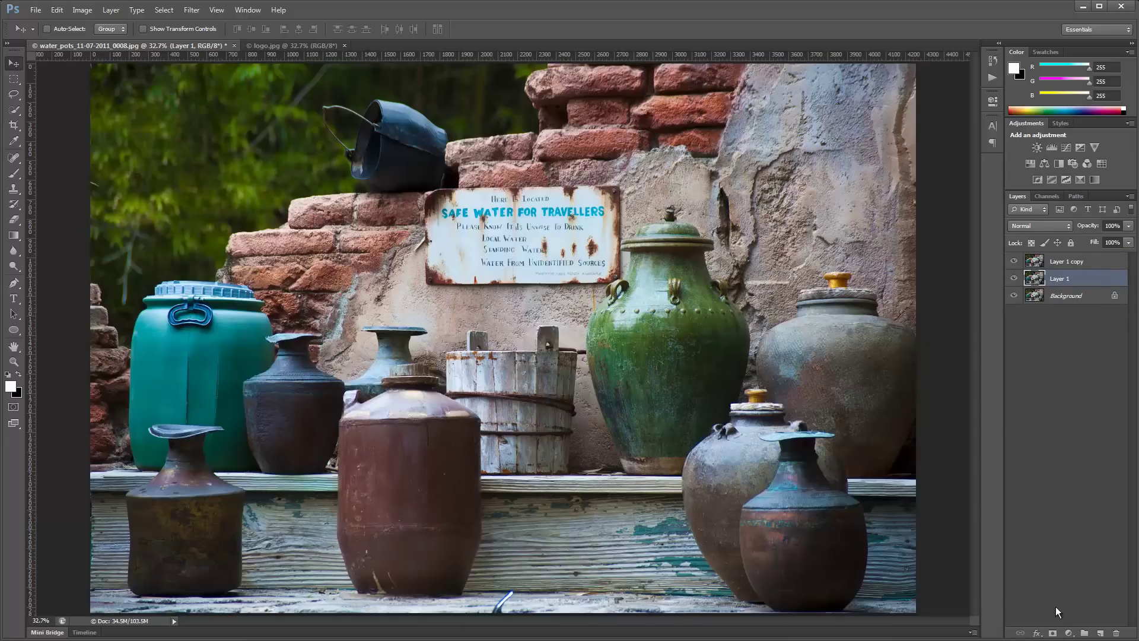
- Add Layer 2 above Layer 1 and fill it with a diagonal Spectrum rainbow gradient beneath Layer 1 copy
click(1101, 633)
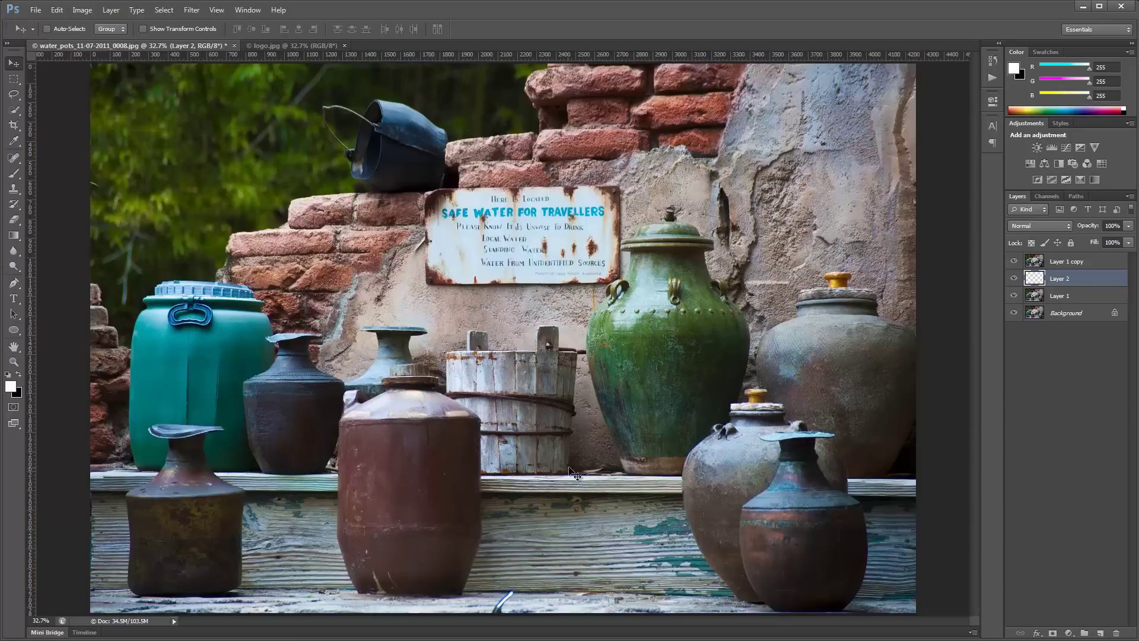
click(1015, 262)
click(14, 235)
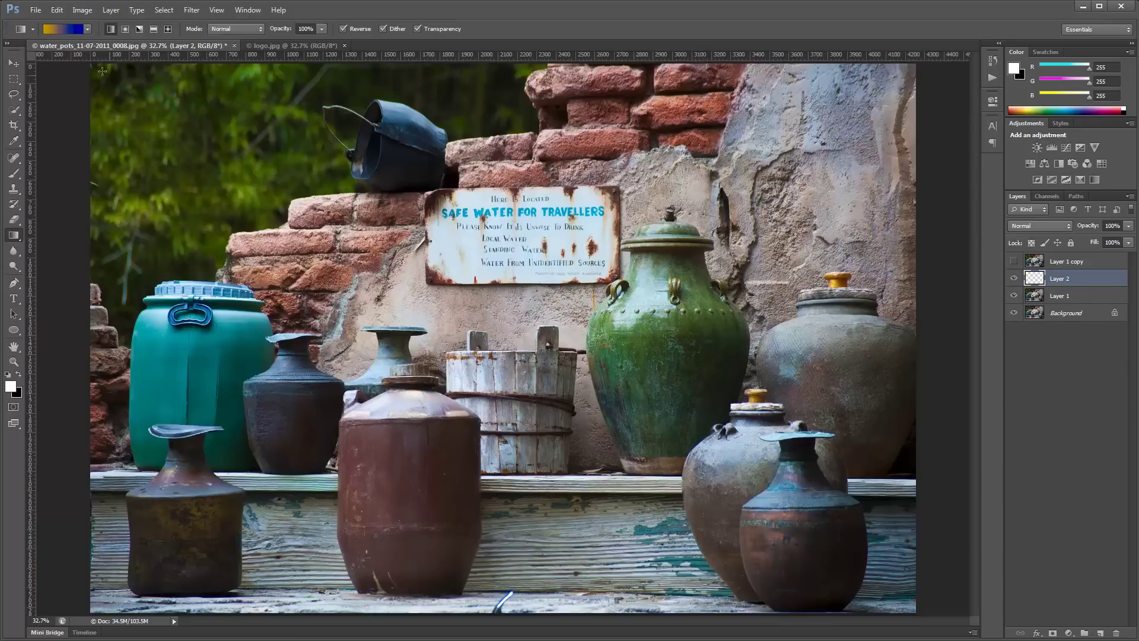
click(87, 30)
click(45, 91)
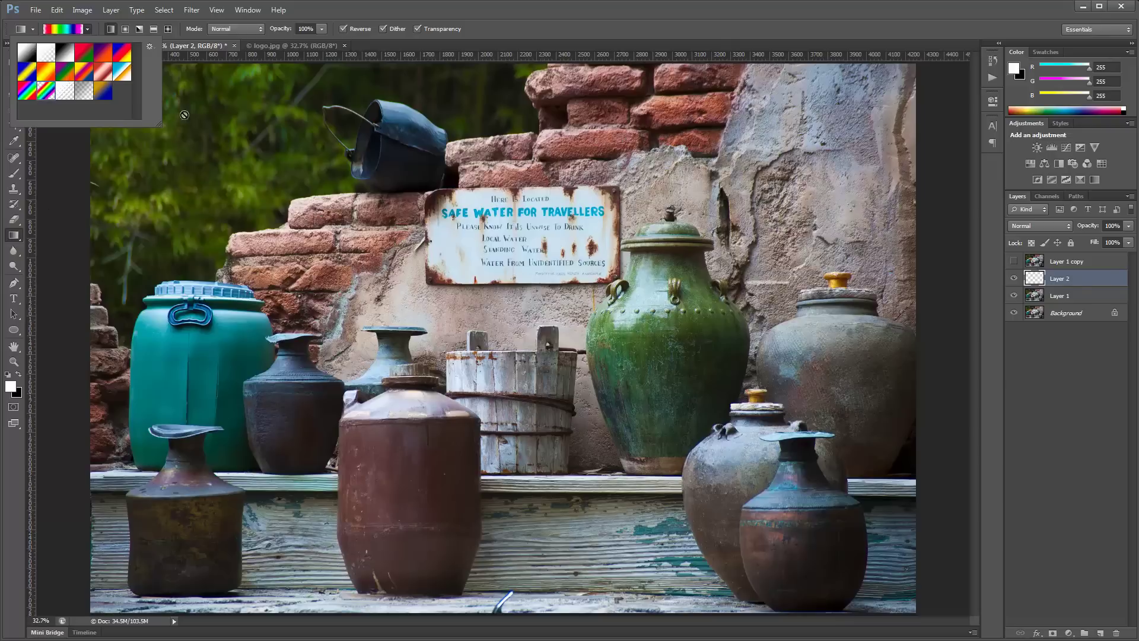
mouse_move(362, 151)
mouse_down()
mouse_move(797, 438)
mouse_move(878, 381)
mouse_up()
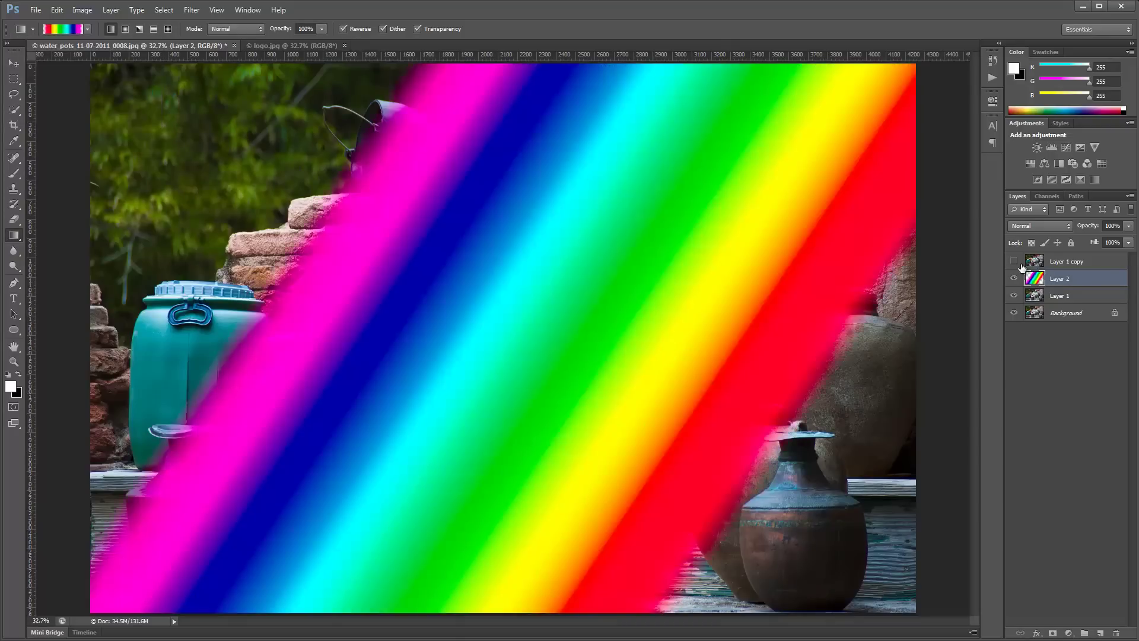
click(1014, 262)
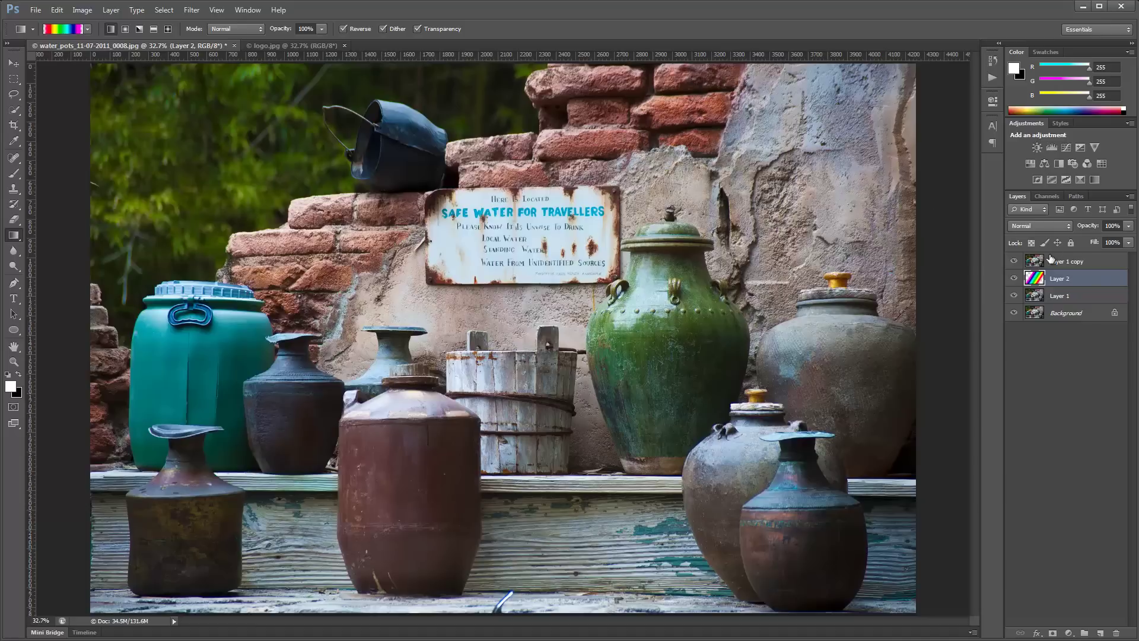
click(1040, 263)
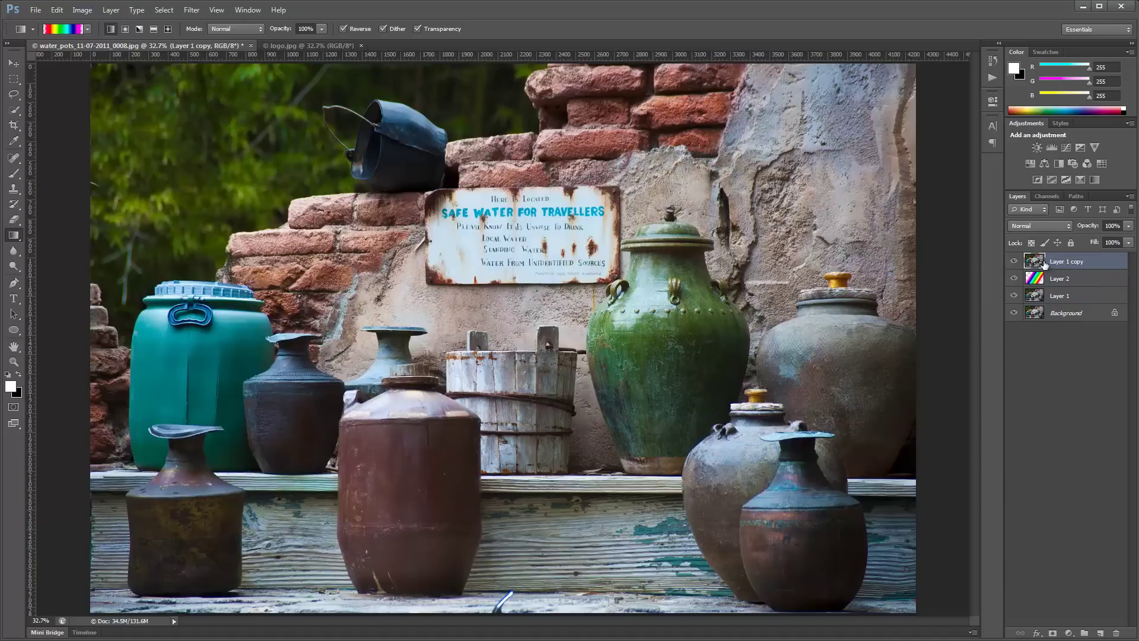
- Set Layer 1 copy to Luminosity blending, toggle it to compare, then select Layer 2
click(1068, 226)
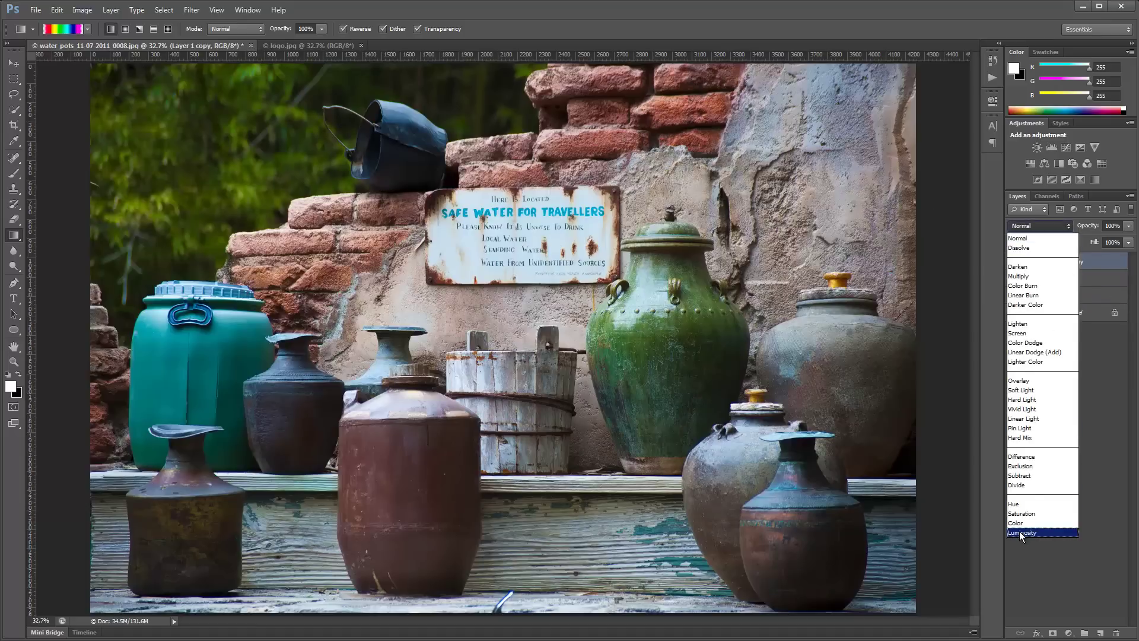
click(1020, 534)
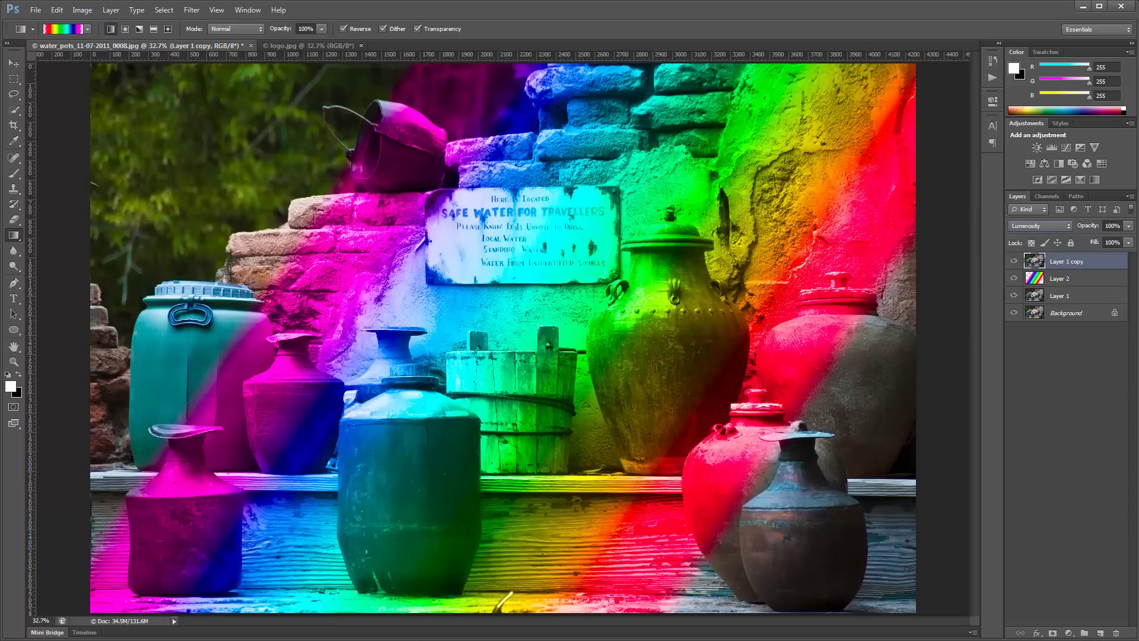
click(1014, 261)
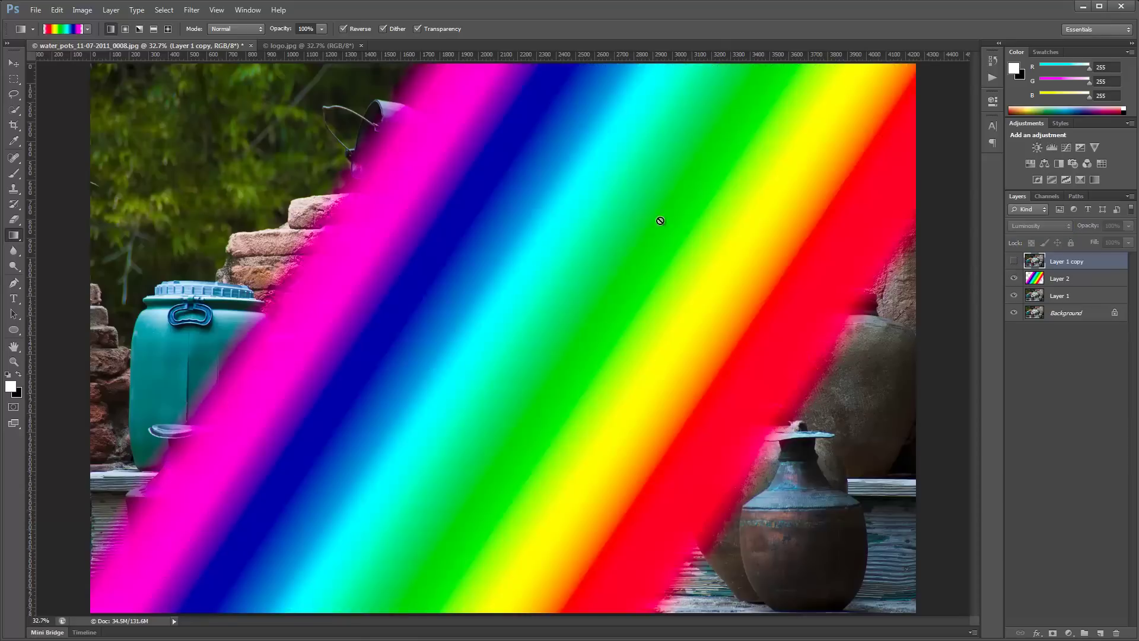
click(1040, 296)
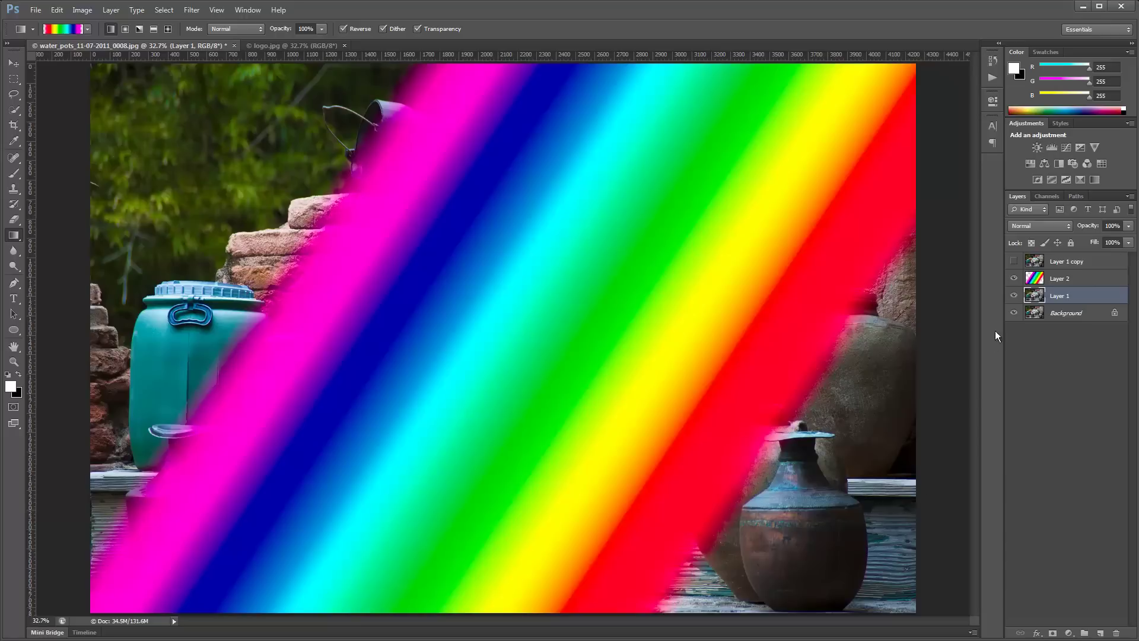
click(1013, 261)
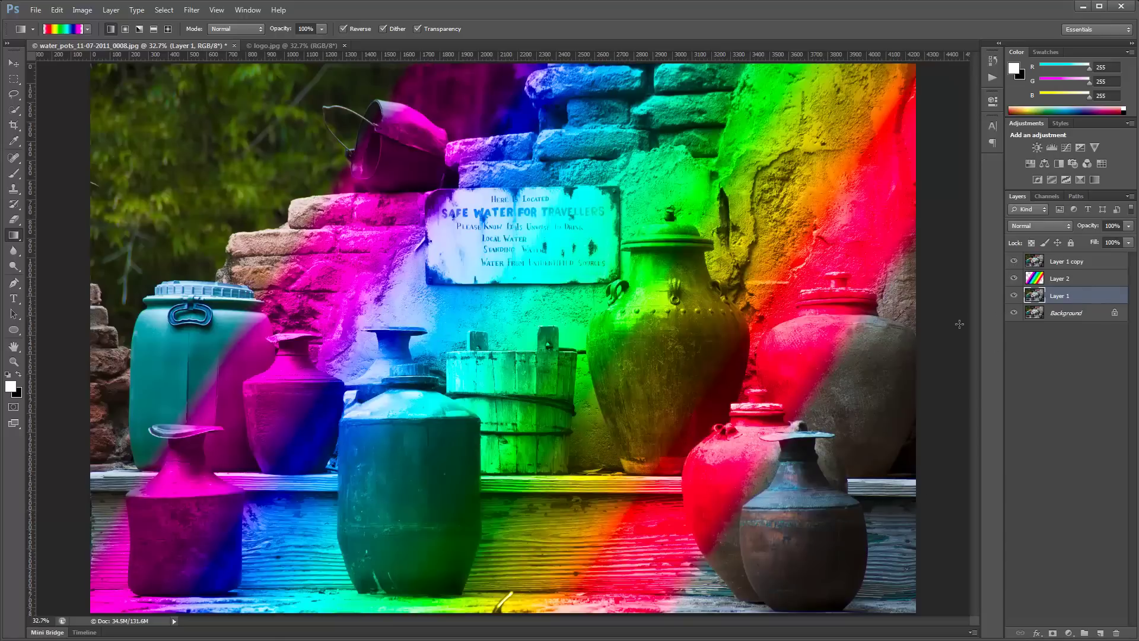
click(1035, 279)
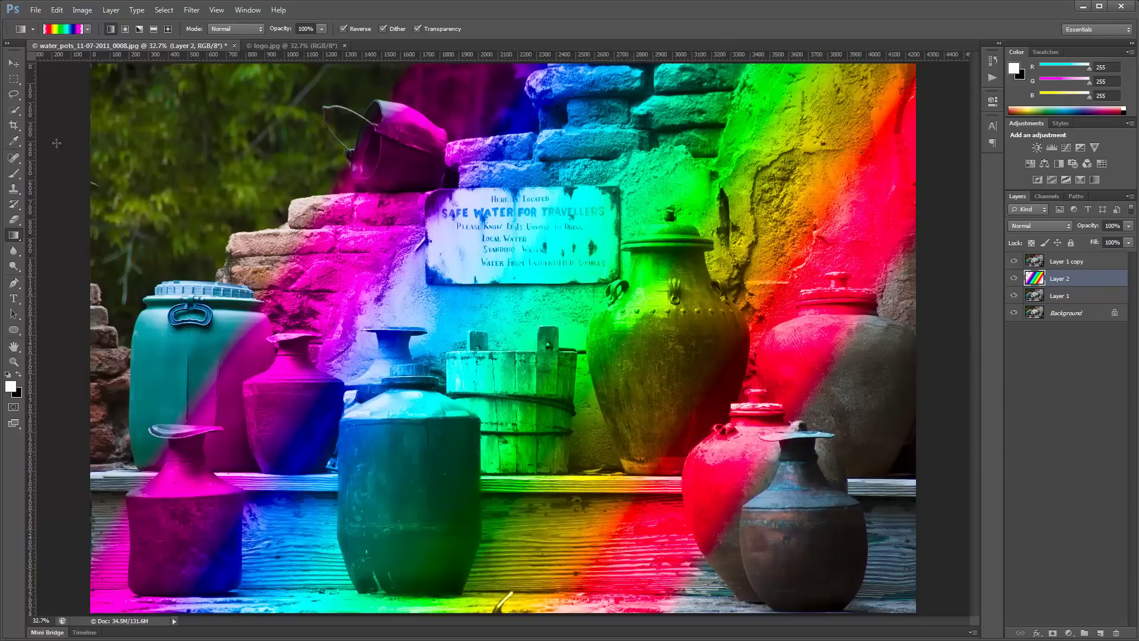
- Redraw Layer 2 as a diagonal blue-to-orange gradient and lower its opacity to 21%
click(88, 29)
click(107, 93)
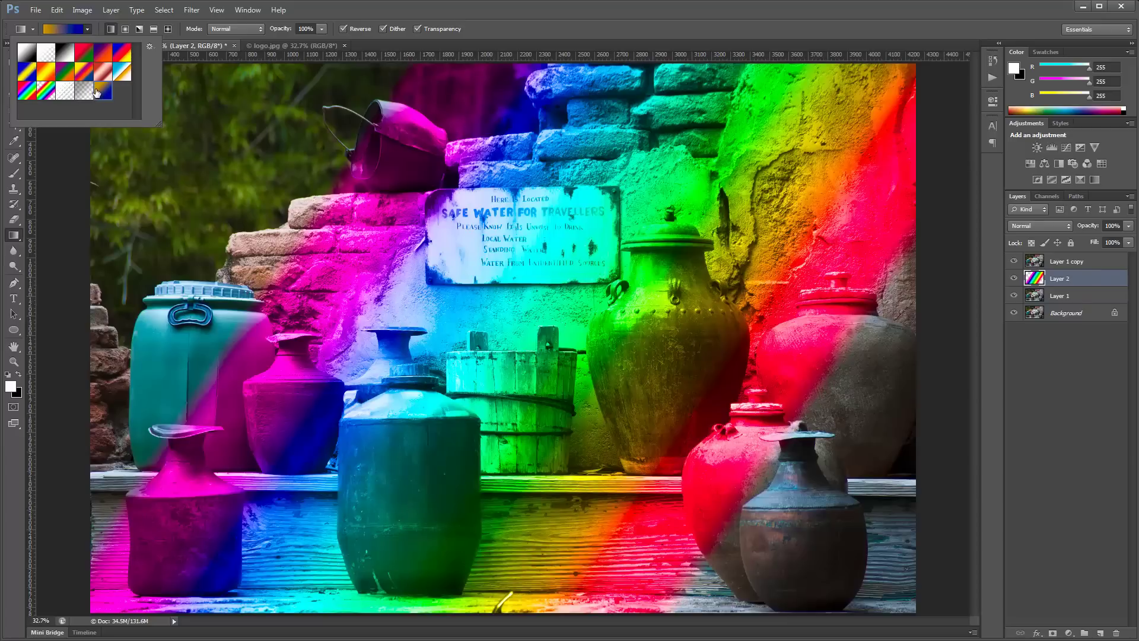
click(530, 11)
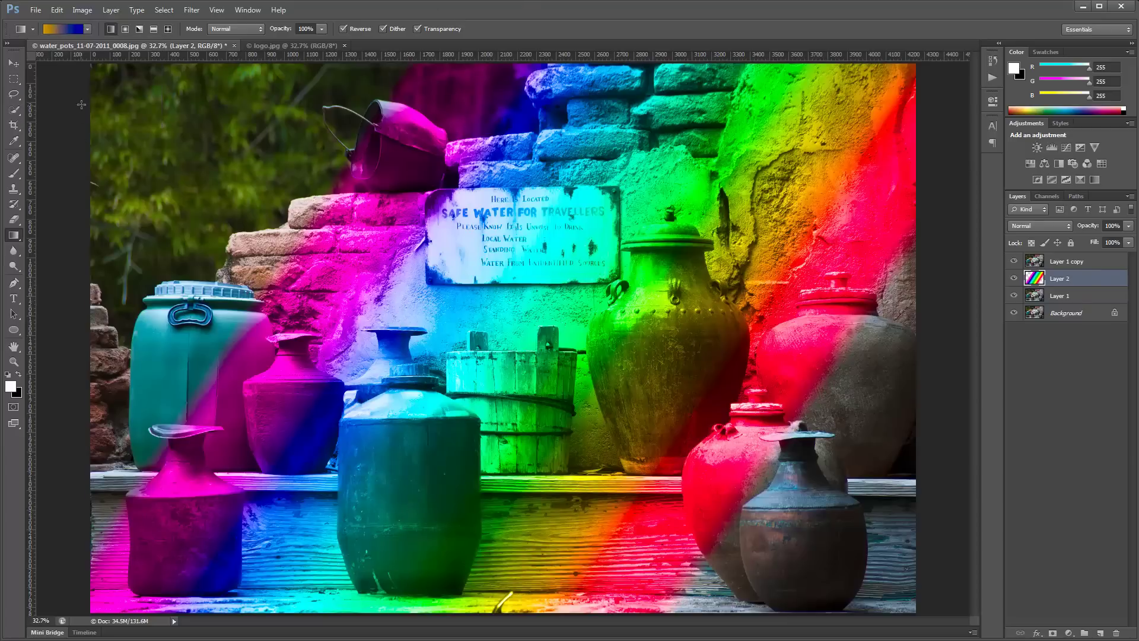
drag(93, 69, 446, 621)
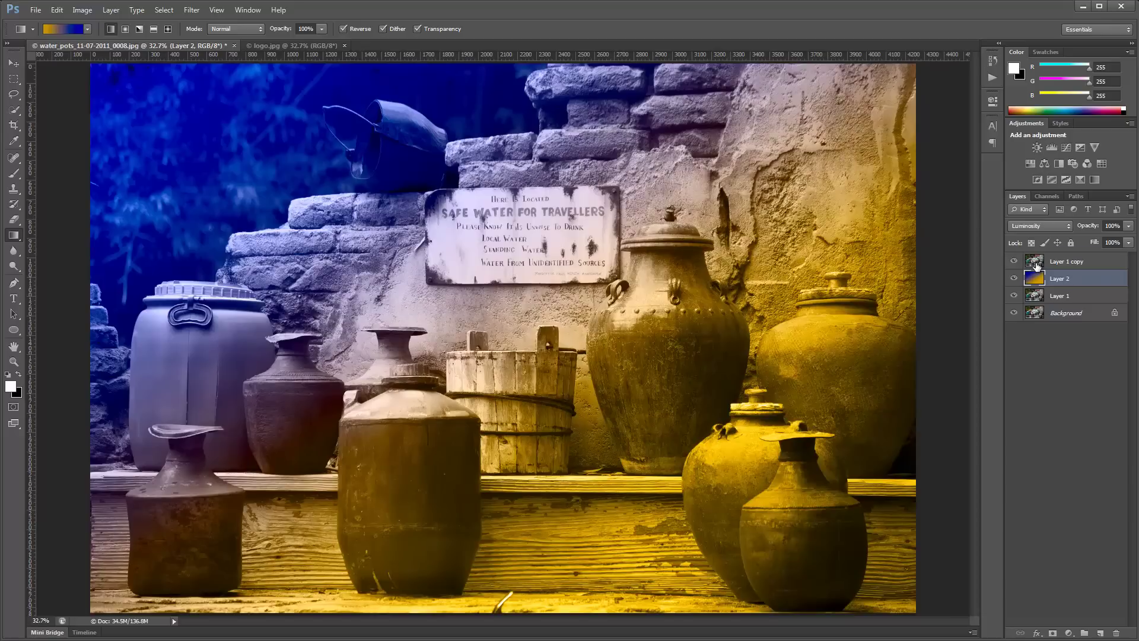
click(1035, 264)
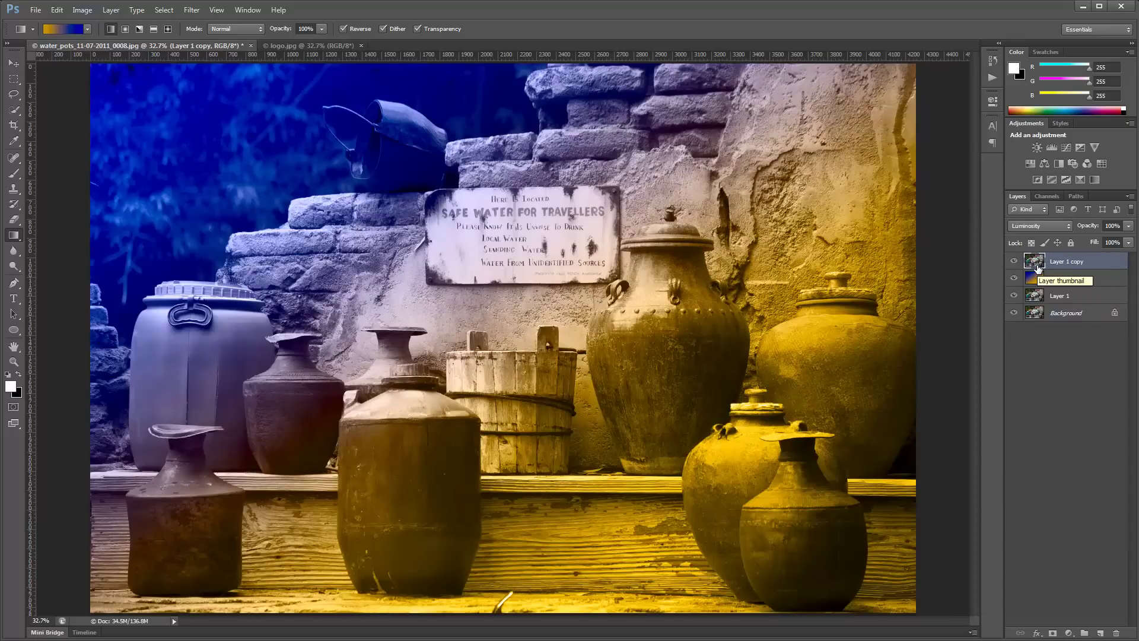
click(1068, 278)
drag(1091, 227, 1050, 231)
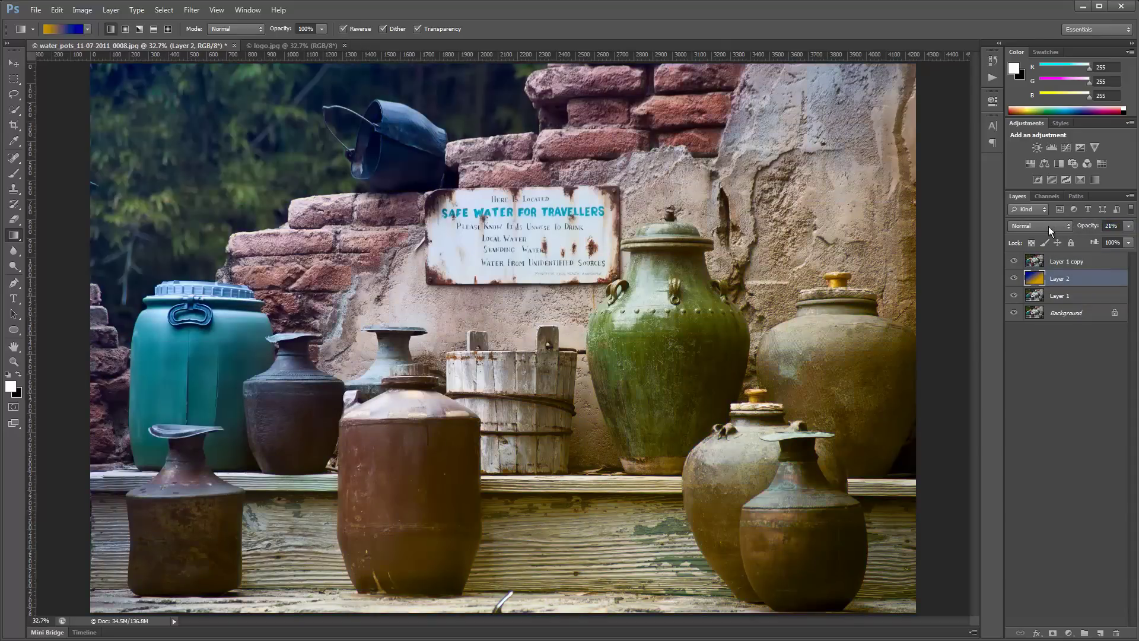
- Keep Layer 2's blend mode at Normal and raise its opacity to 32%
click(1049, 231)
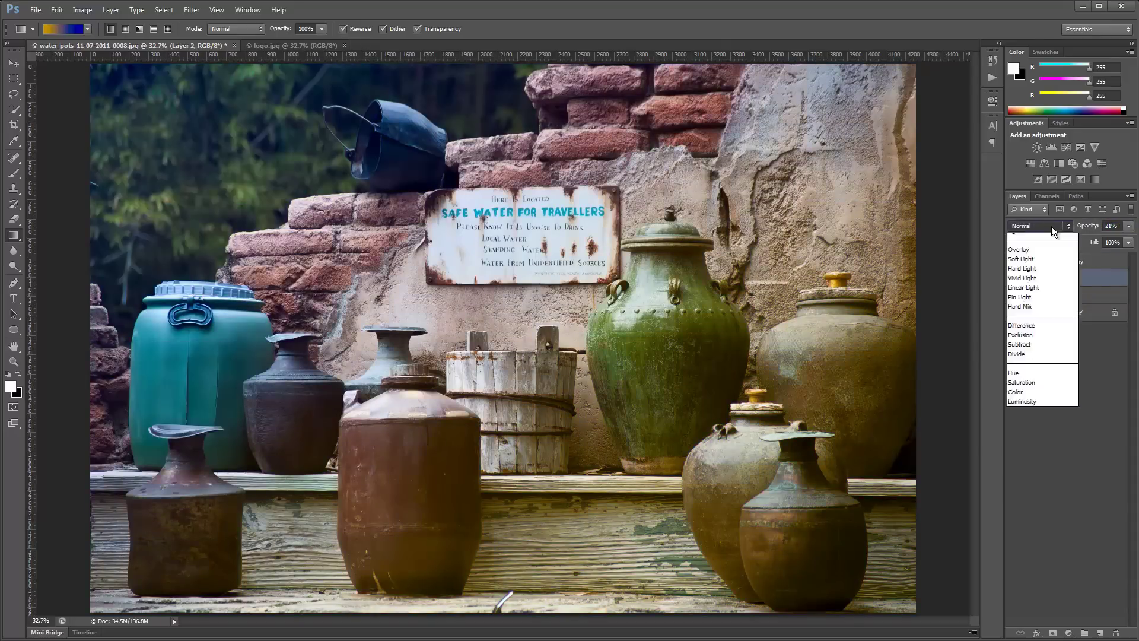
click(1089, 229)
drag(1089, 229, 1096, 229)
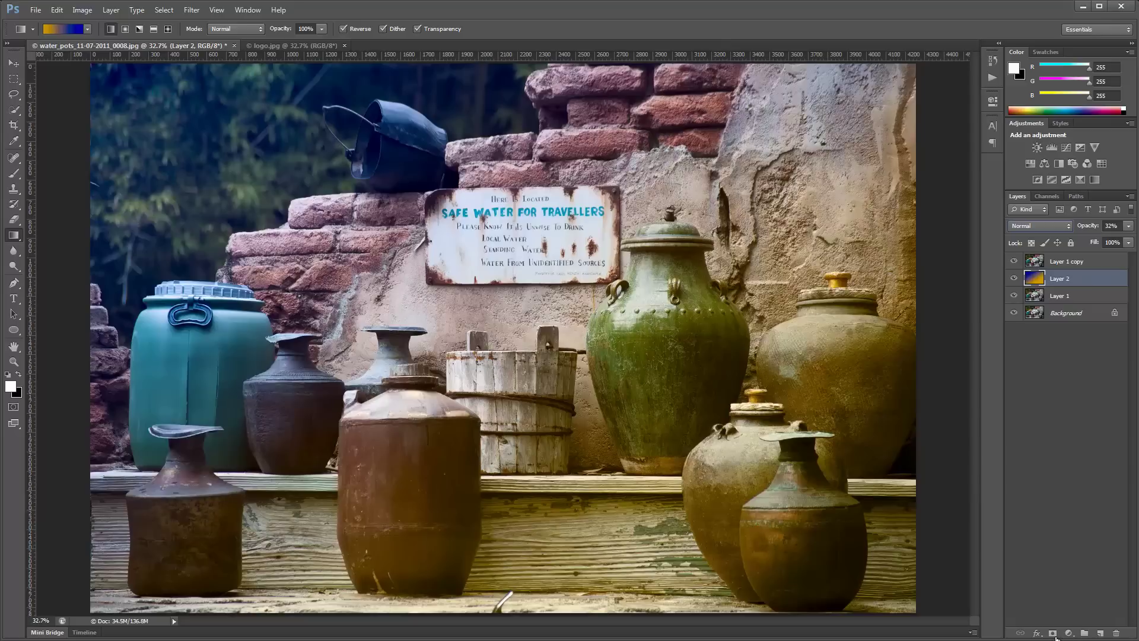
- Add a layer mask to Layer 2, apply a black-to-white gradient to it, then invert it
click(1039, 634)
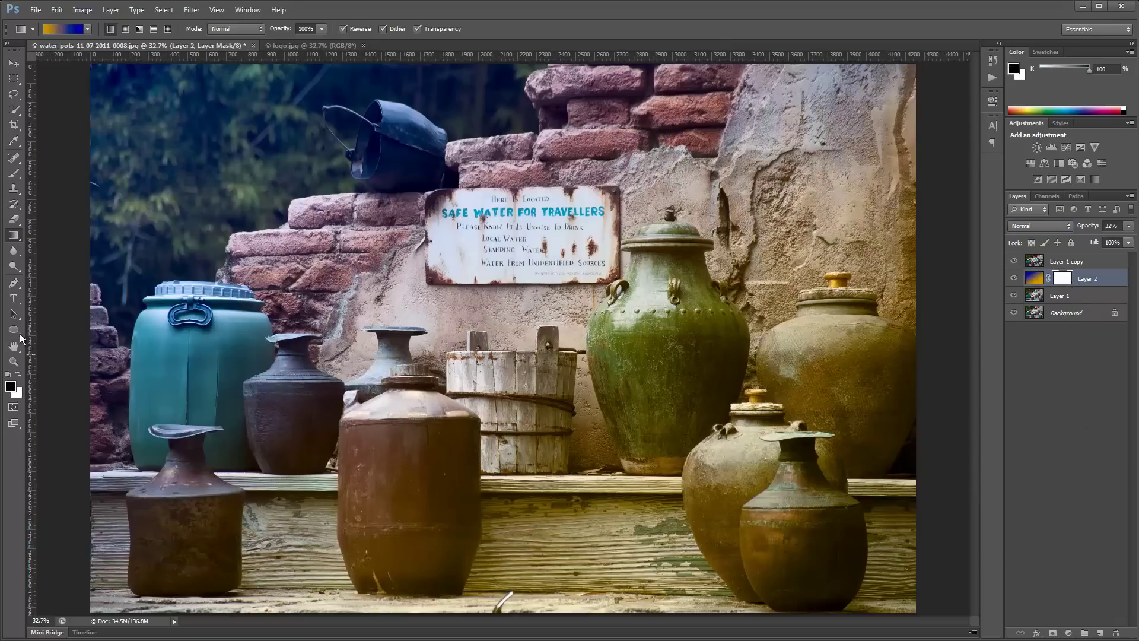
click(88, 28)
click(26, 53)
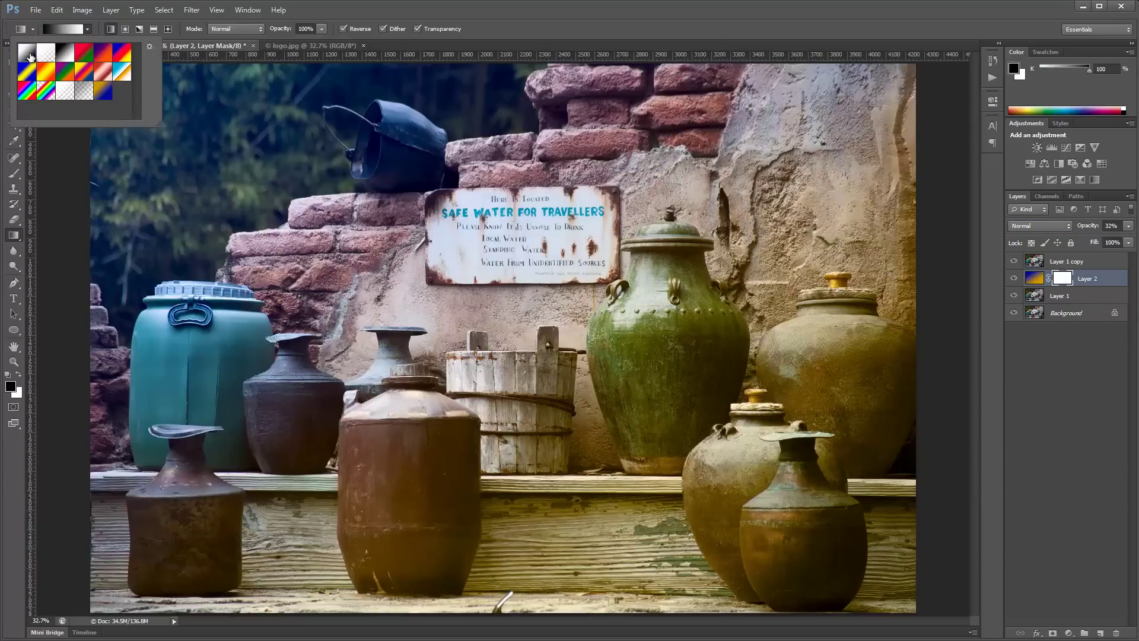
click(905, 603)
drag(904, 603, 517, 286)
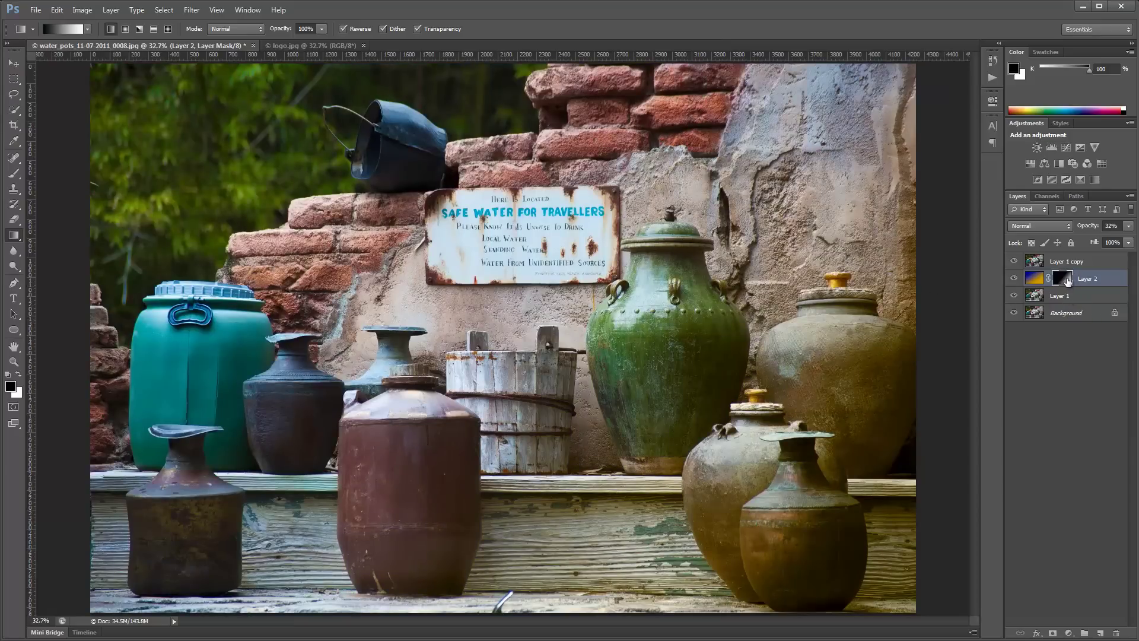
key(ctrl+i)
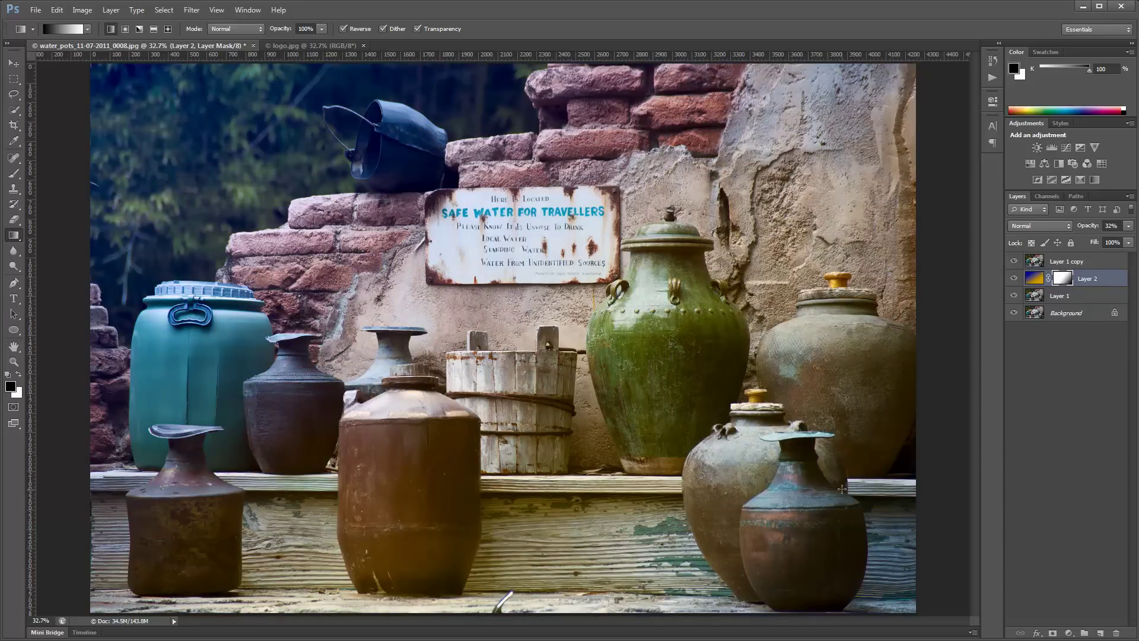
click(1033, 278)
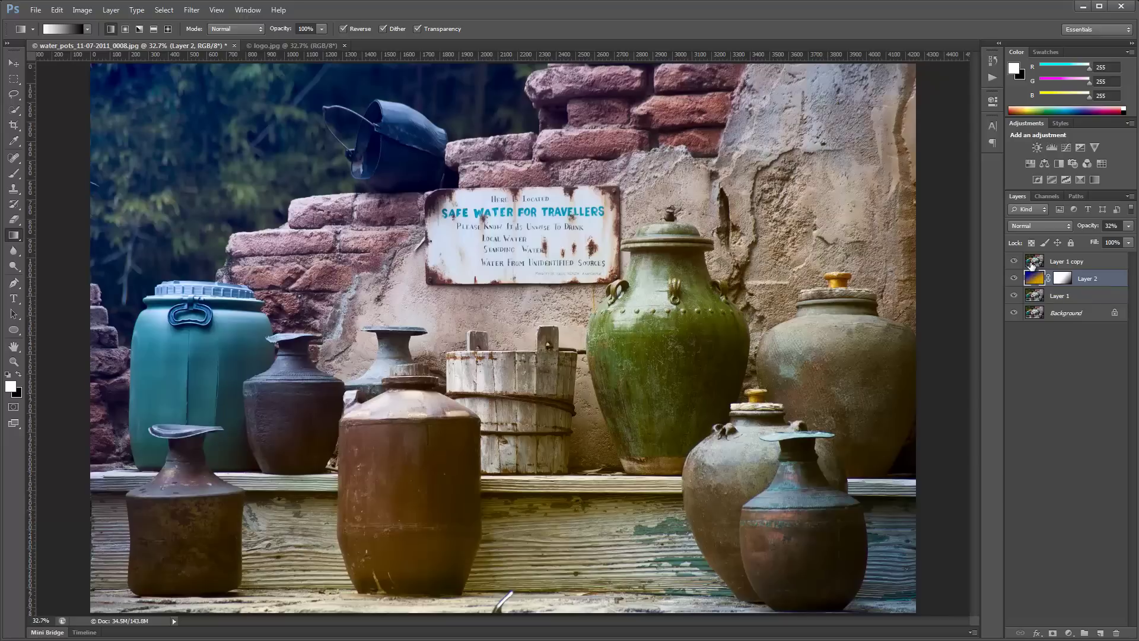
click(1033, 264)
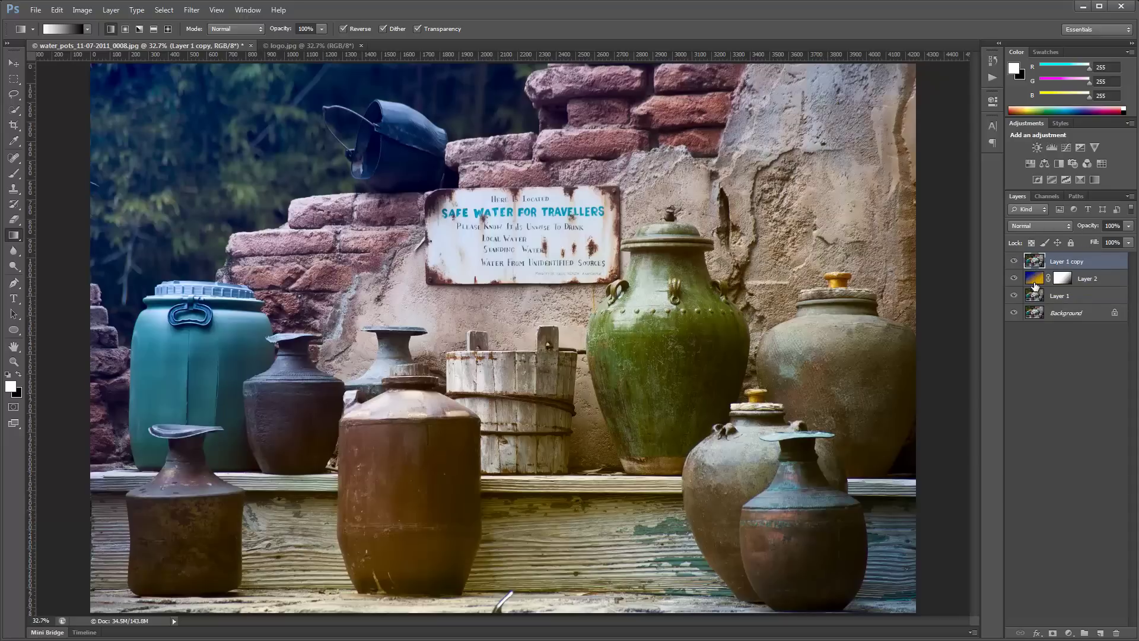
click(1035, 280)
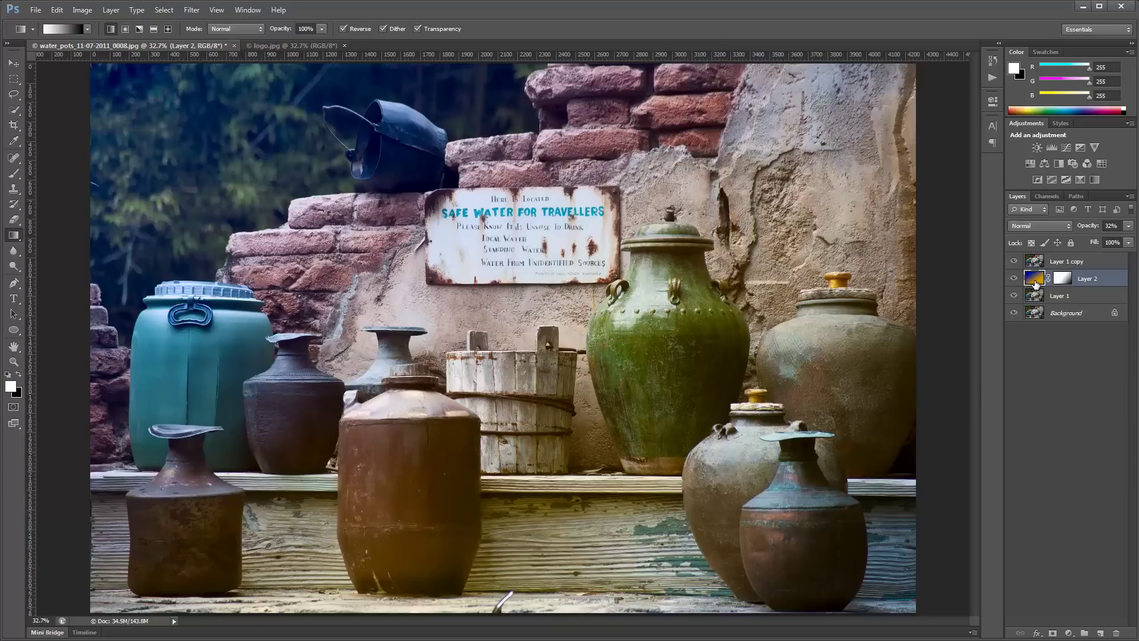